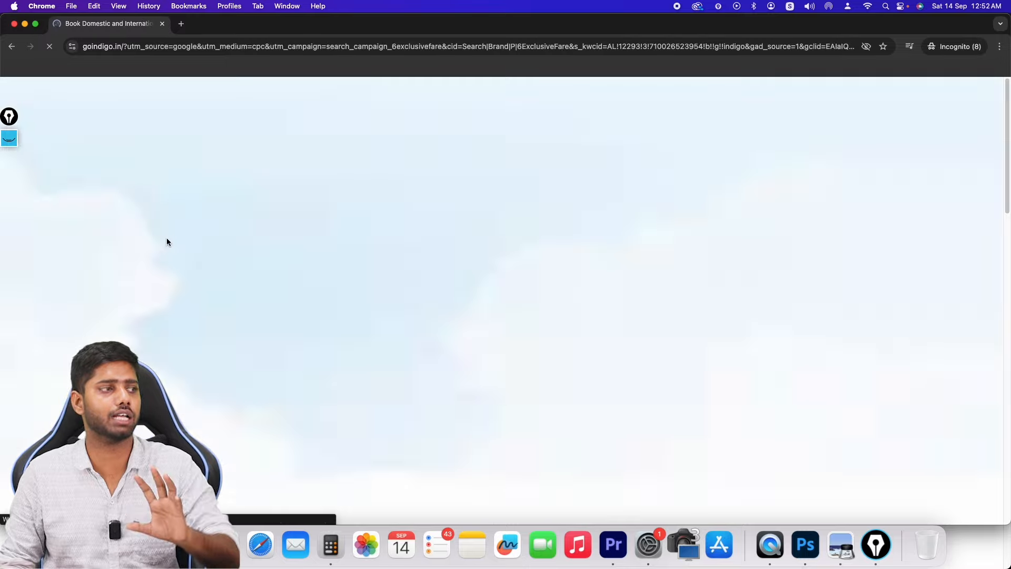
- Clear the old pen marks in Epic Pen and draw ticks beside the IndiGo logo and the Book a flight heading
click(8, 140)
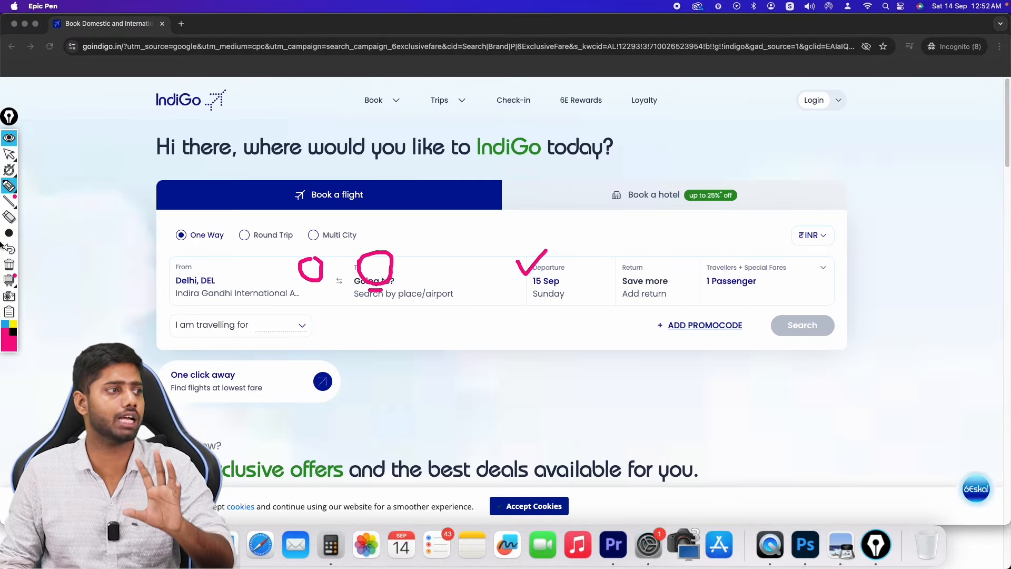
click(9, 266)
drag(234, 105, 277, 87)
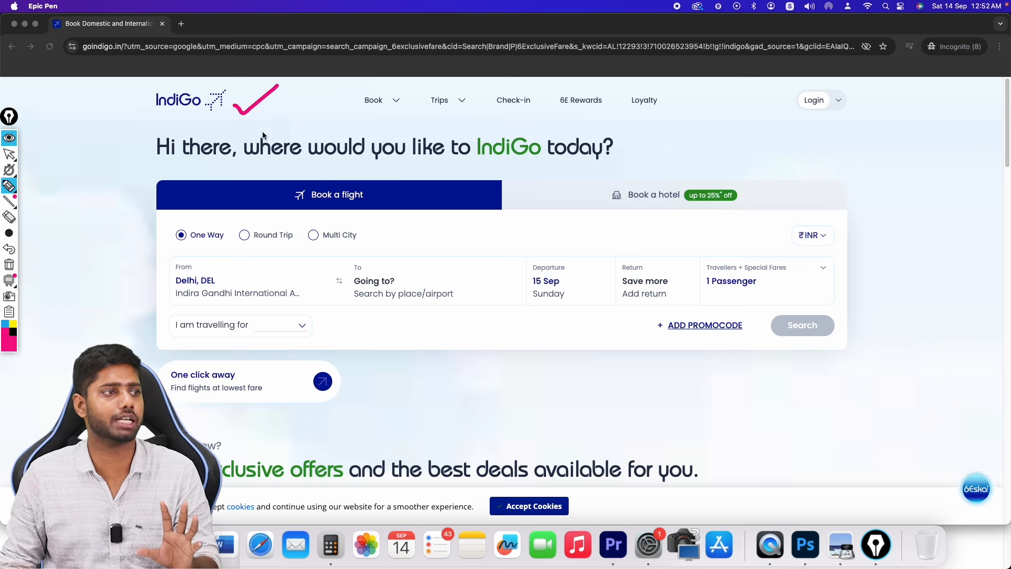
drag(381, 198, 417, 181)
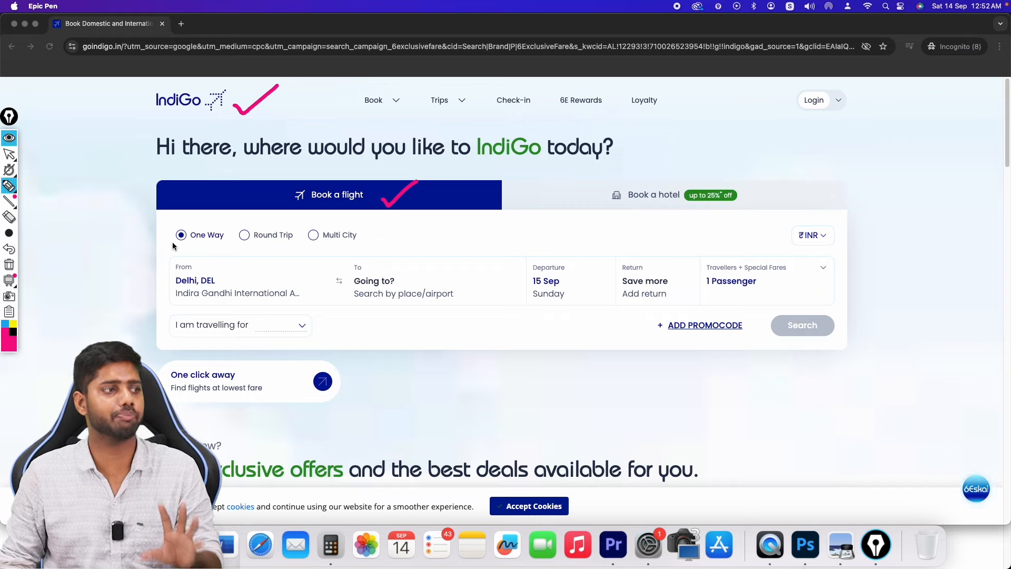
- Mark the One Way, Round Trip and Multi City options with pen underlines and ticks, and clear all the drawings
drag(172, 246, 297, 245)
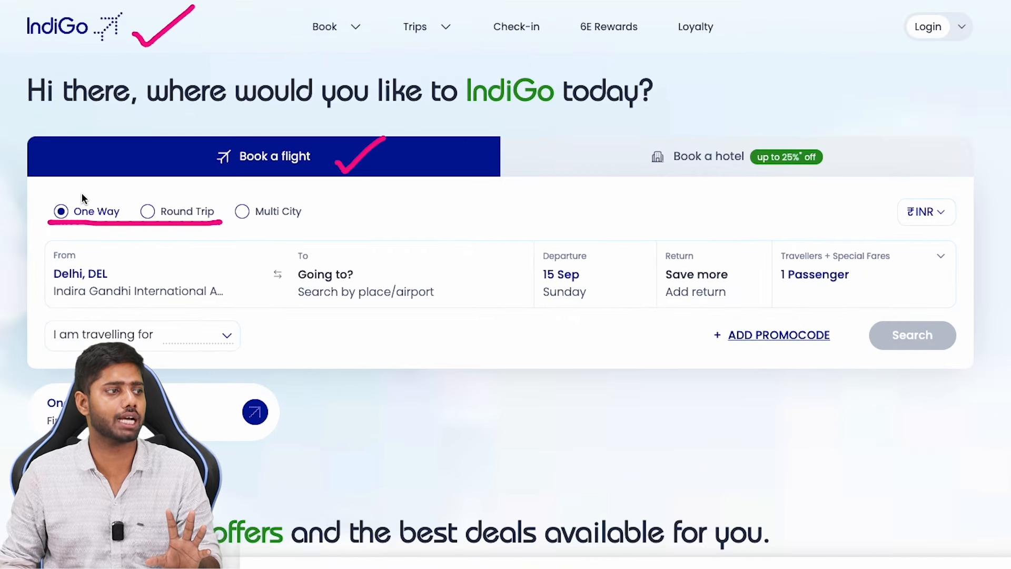
drag(80, 199, 156, 198)
drag(234, 194, 248, 194)
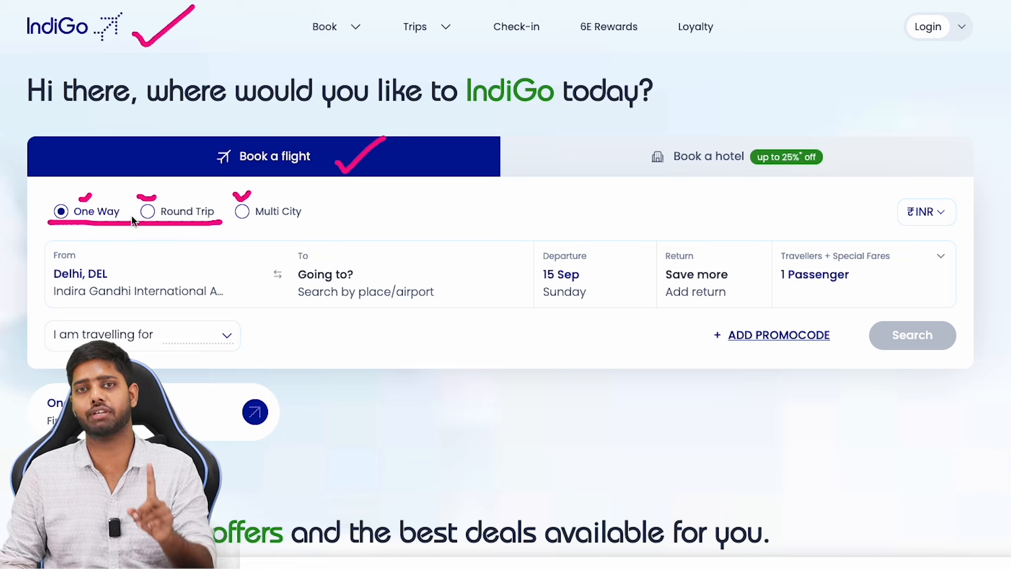
mouse_move(42, 208)
mouse_down()
mouse_move(52, 195)
mouse_move(86, 197)
mouse_up()
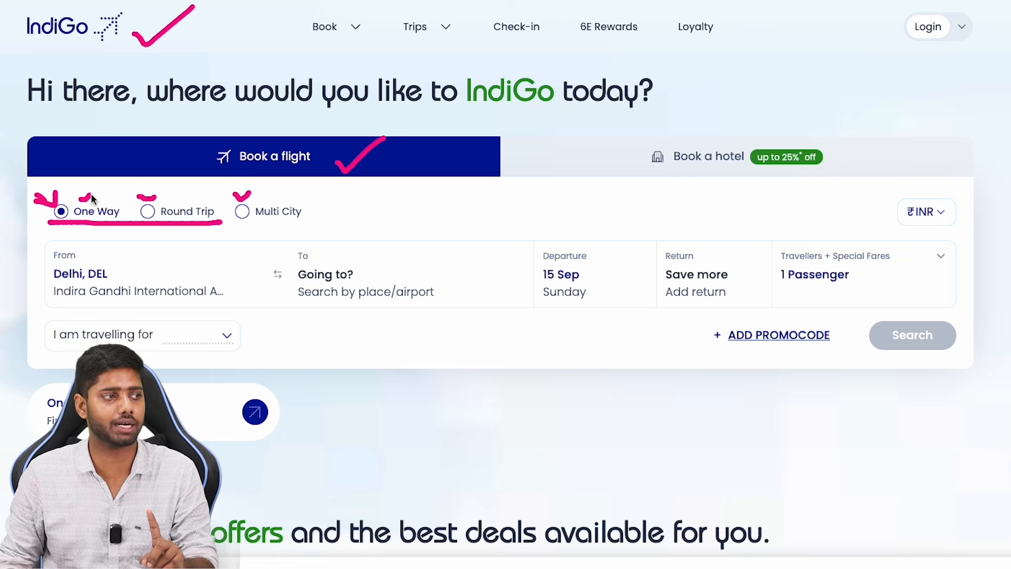
drag(154, 192, 171, 190)
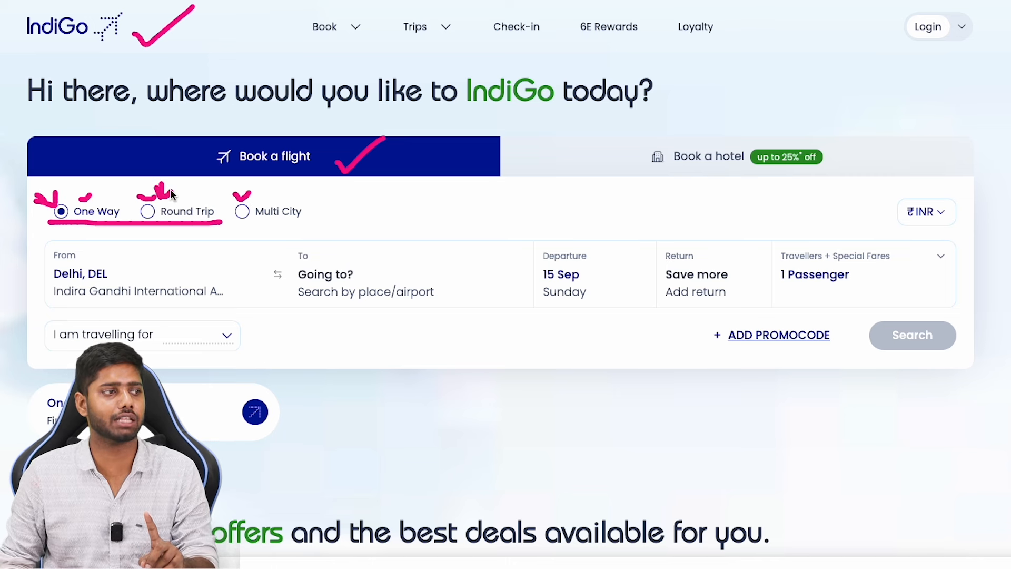
drag(315, 214, 321, 209)
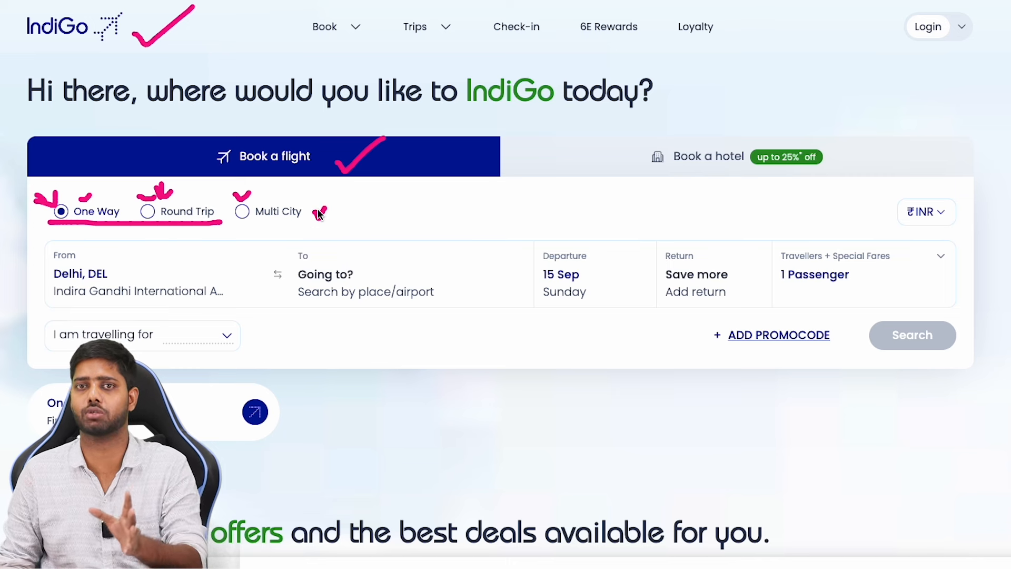
key(ctrl+shift+c)
mouse_move(26, 180)
mouse_down()
mouse_move(32, 196)
mouse_move(45, 181)
mouse_move(48, 200)
mouse_up()
key(ctrl+shift+c)
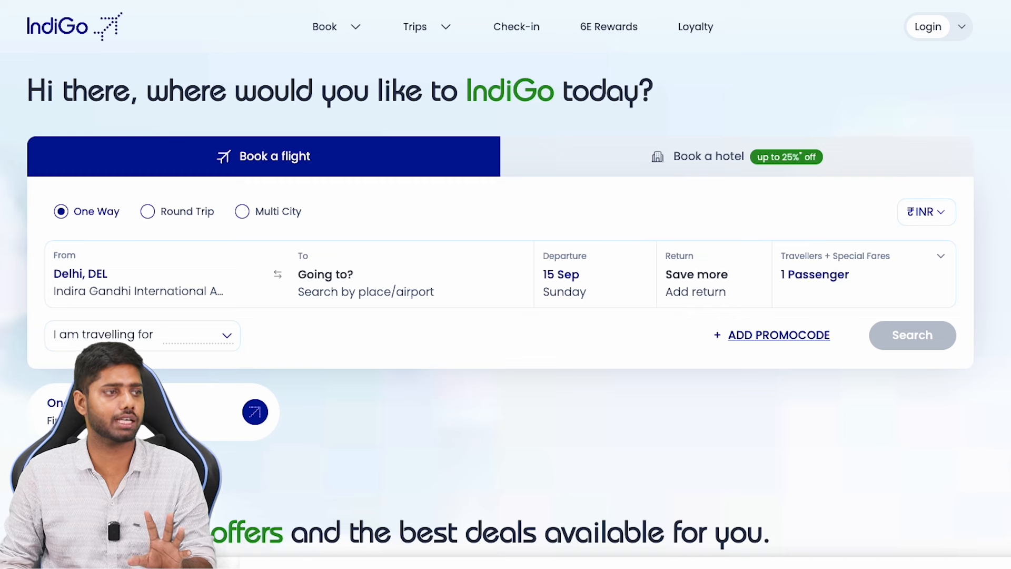
- Draw pen ticks over the From and To fields of the flight search and clear them
mouse_move(150, 247)
mouse_down()
mouse_move(157, 259)
mouse_move(166, 238)
mouse_up()
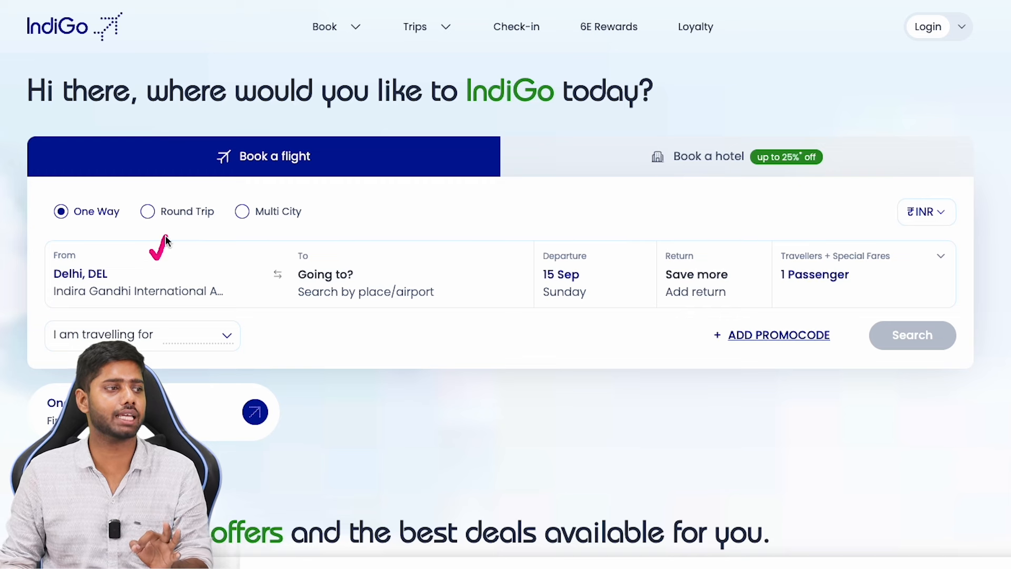
drag(448, 257, 476, 242)
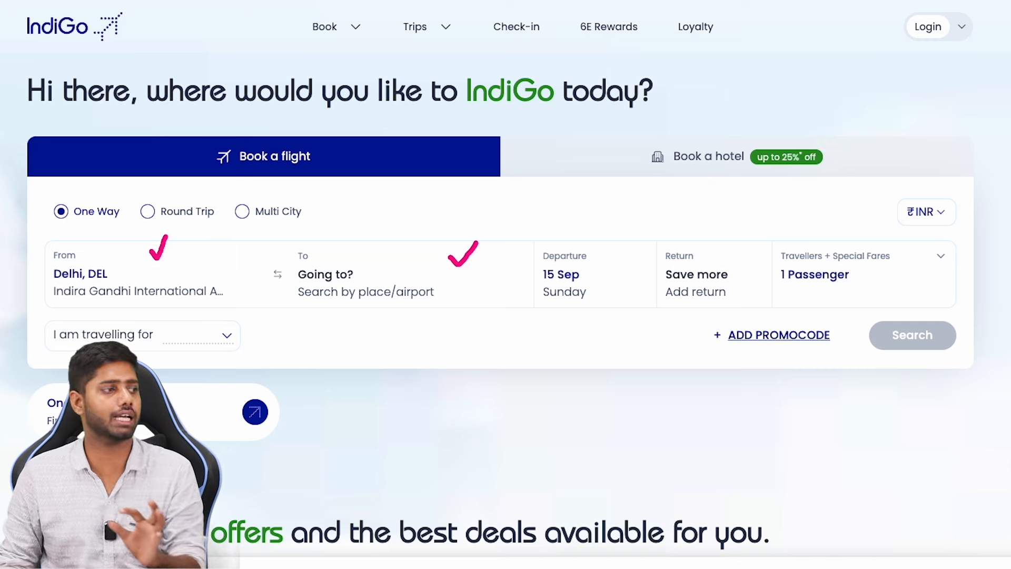
key(ctrl+shift+c)
- Set the flight's origin to Patna (PAT) and its destination to Delhi (DEL), Indira Gandhi International Airport
click(66, 272)
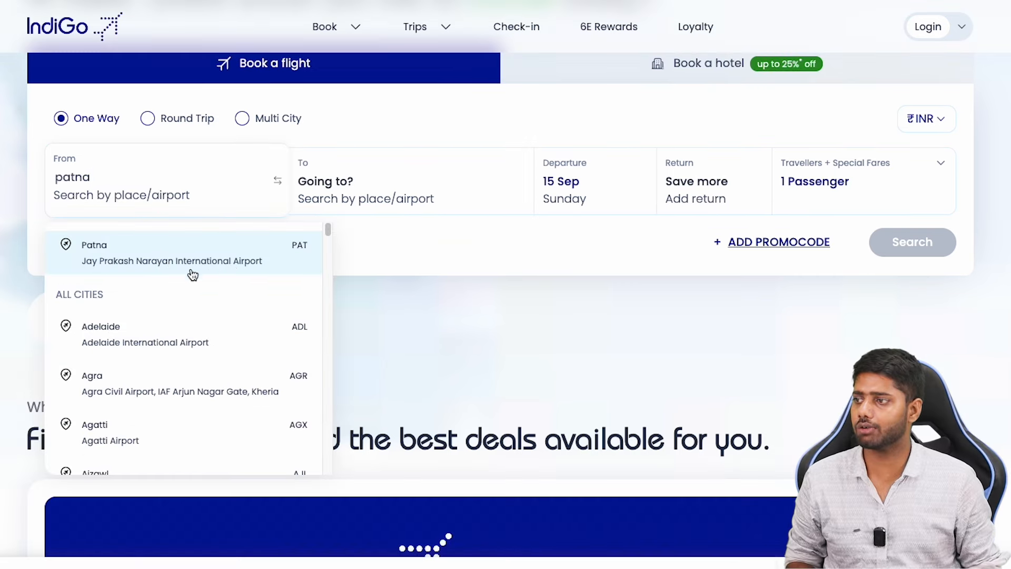
click(273, 263)
click(350, 196)
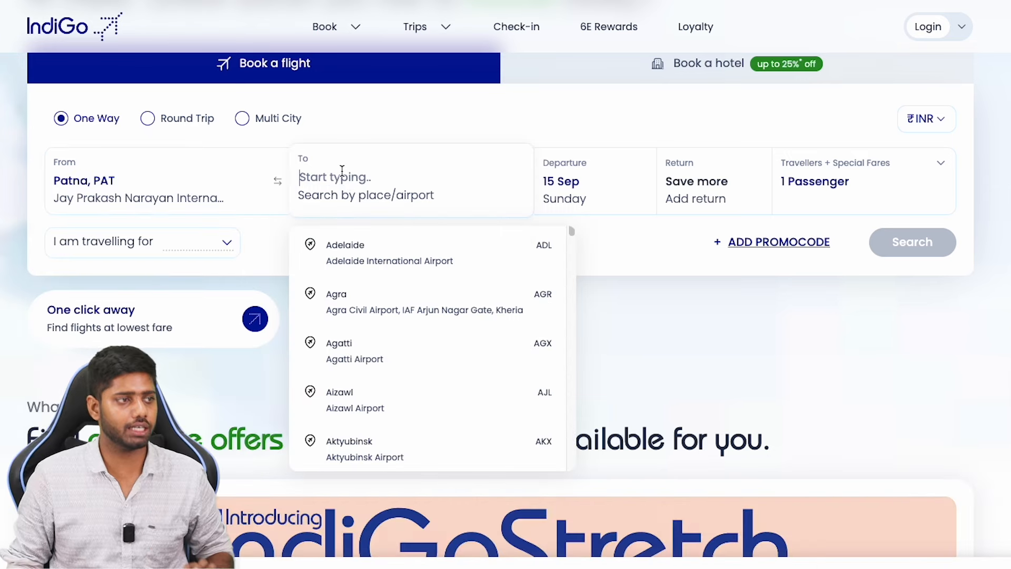
text(del)
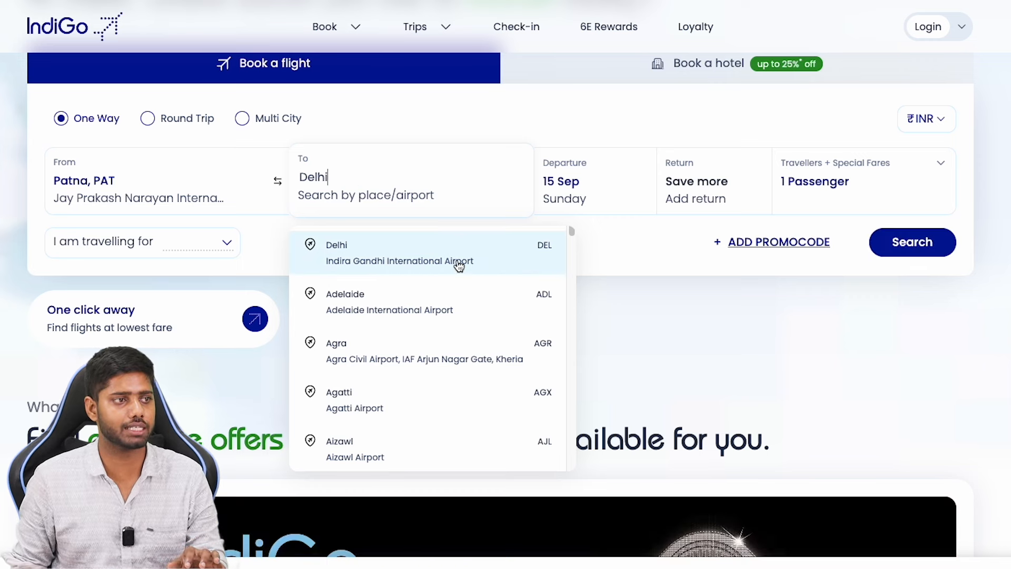
click(458, 263)
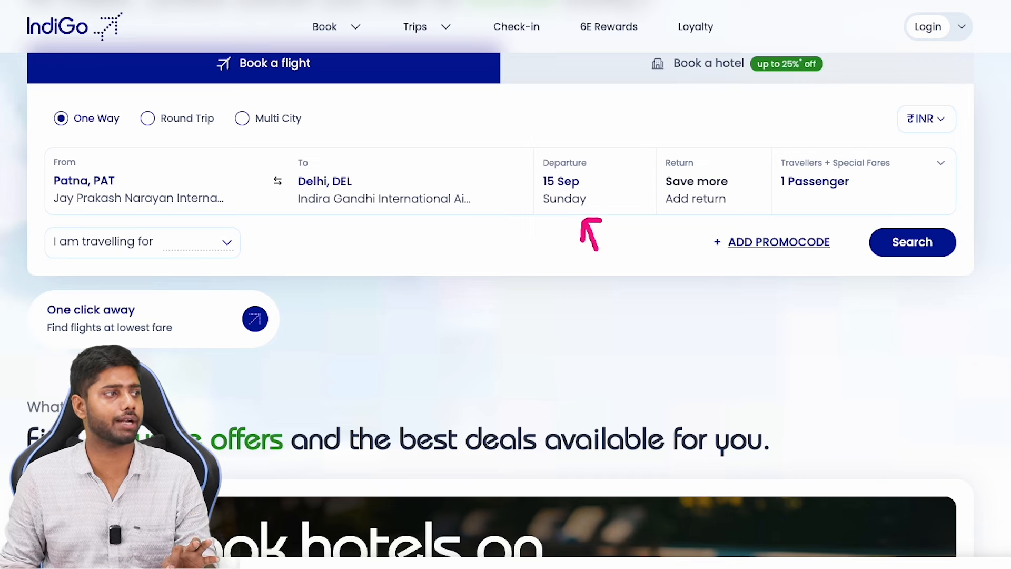
- Set the departure date to 30 September 2024
click(580, 199)
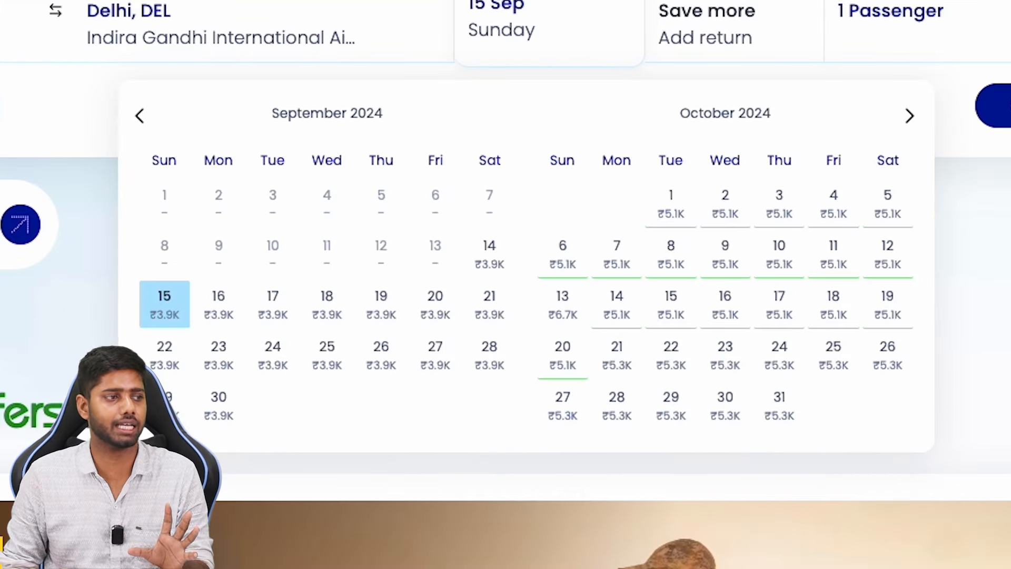
mouse_move(250, 420)
mouse_down()
mouse_move(274, 427)
mouse_move(268, 409)
mouse_move(250, 414)
mouse_move(257, 429)
mouse_up()
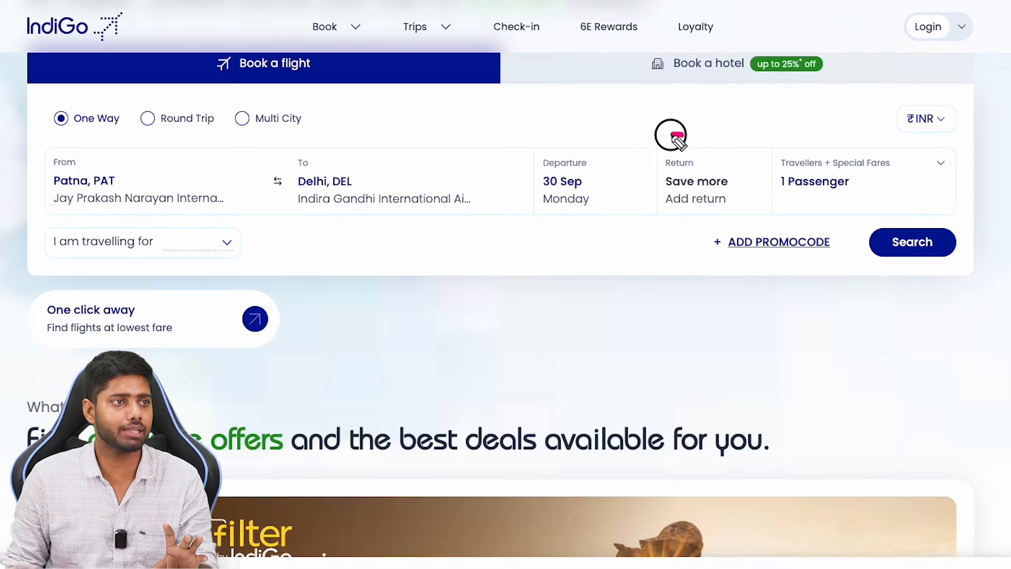
- Circle the Return field with the pen, clear the drawing and tick the Travellers + Special Fares field
mouse_move(671, 135)
mouse_down()
mouse_move(656, 207)
mouse_move(747, 203)
mouse_move(714, 146)
mouse_move(682, 138)
mouse_up()
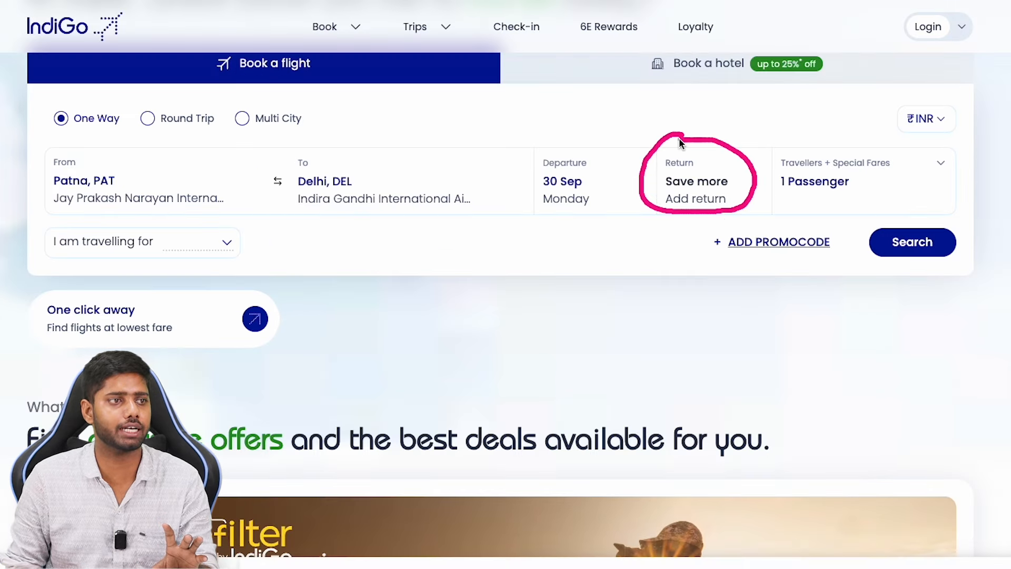
mouse_move(98, 85)
mouse_down()
mouse_move(106, 101)
mouse_move(116, 89)
mouse_up()
key(Escape)
drag(865, 190, 898, 175)
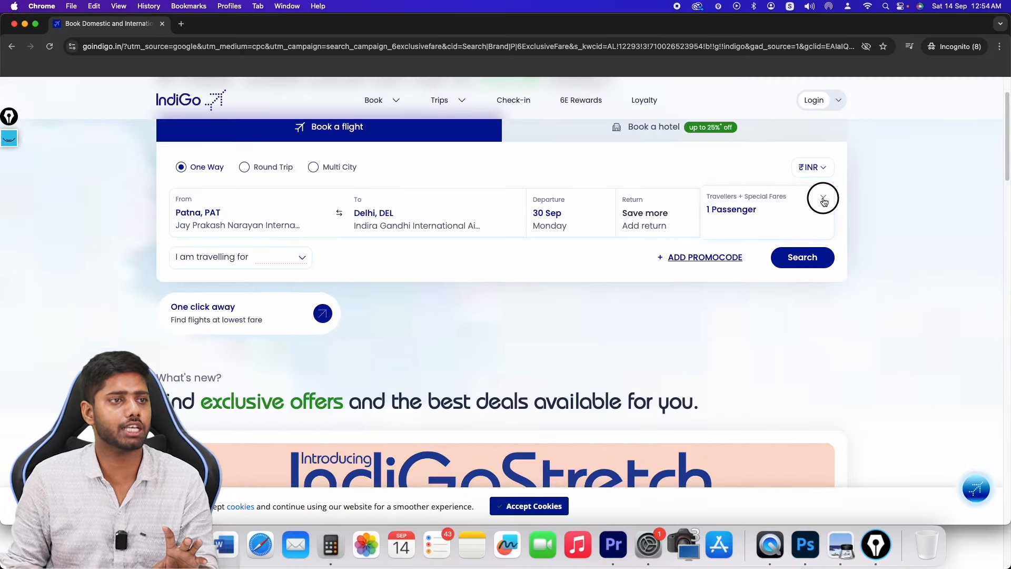
- Open the Travellers + Special Fares options so that all passenger categories can be seen
click(940, 166)
scroll(970, 241, down, 1)
scroll(845, 219, down, 1)
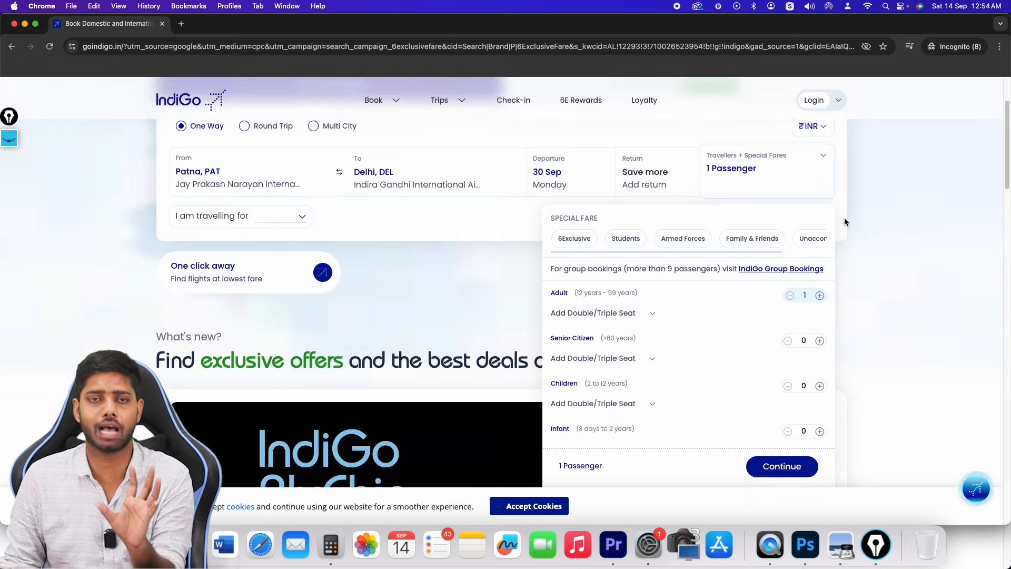
- Annotate the Adult, Senior Citizen and Children rows with pen underlines at the age ranges and arrows to the counters
click(9, 138)
mouse_move(576, 294)
mouse_down()
mouse_move(768, 291)
mouse_move(747, 295)
mouse_up()
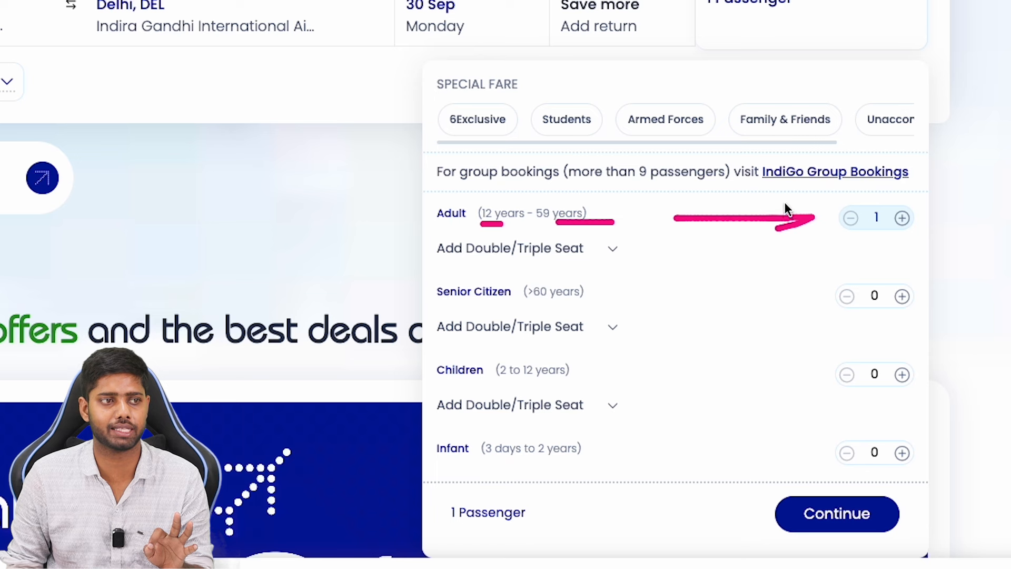
drag(784, 202, 816, 215)
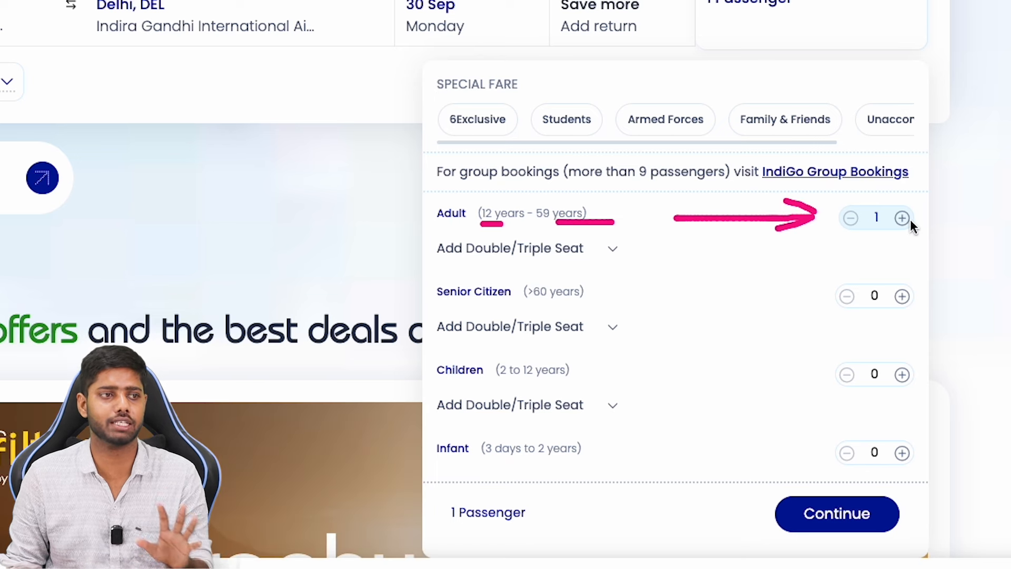
mouse_move(597, 294)
mouse_down()
mouse_move(820, 294)
mouse_move(799, 304)
mouse_move(806, 290)
mouse_move(820, 294)
mouse_up()
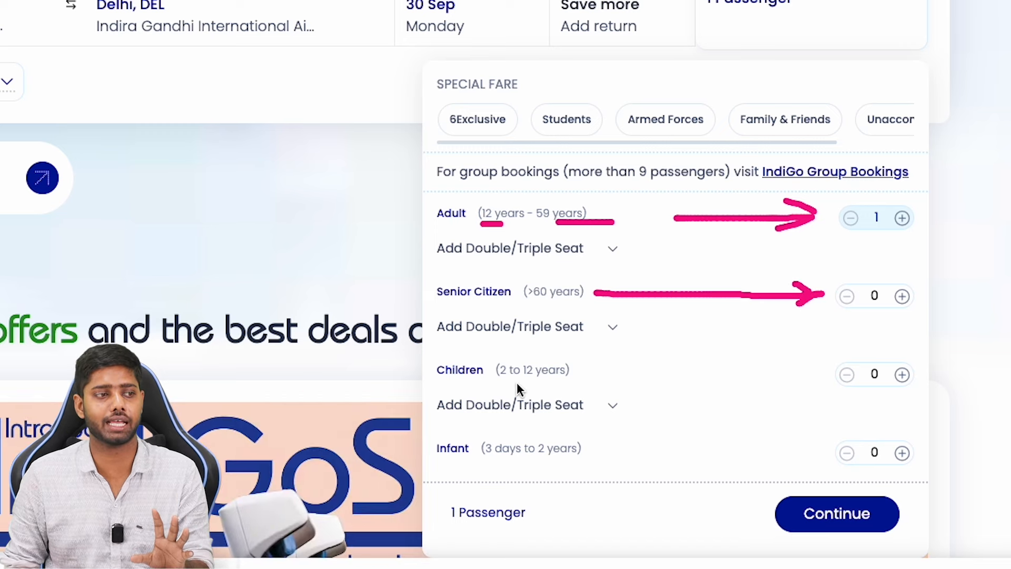
mouse_move(490, 385)
mouse_down()
mouse_move(816, 372)
mouse_move(793, 381)
mouse_move(823, 371)
mouse_up()
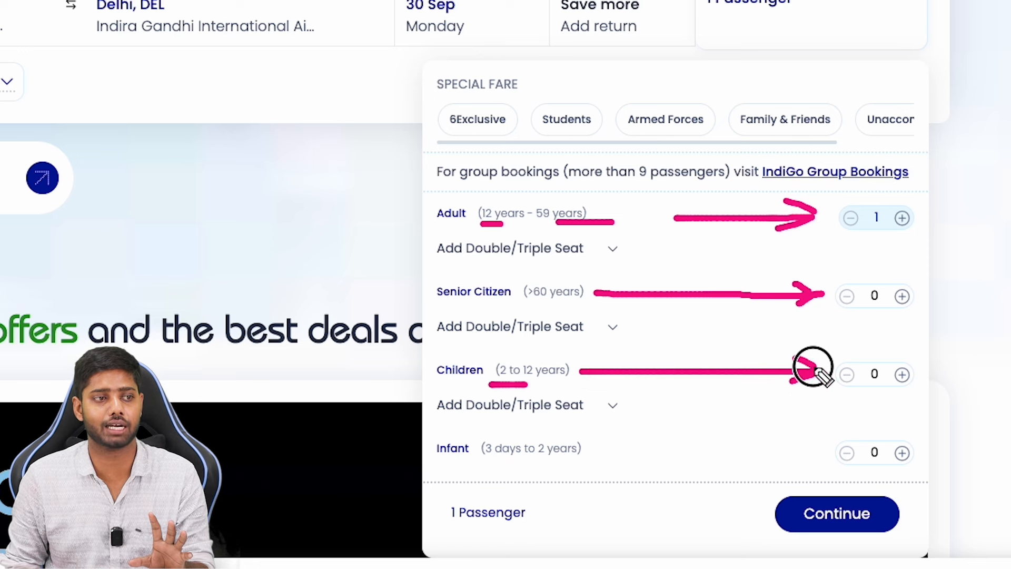
drag(514, 355, 510, 353)
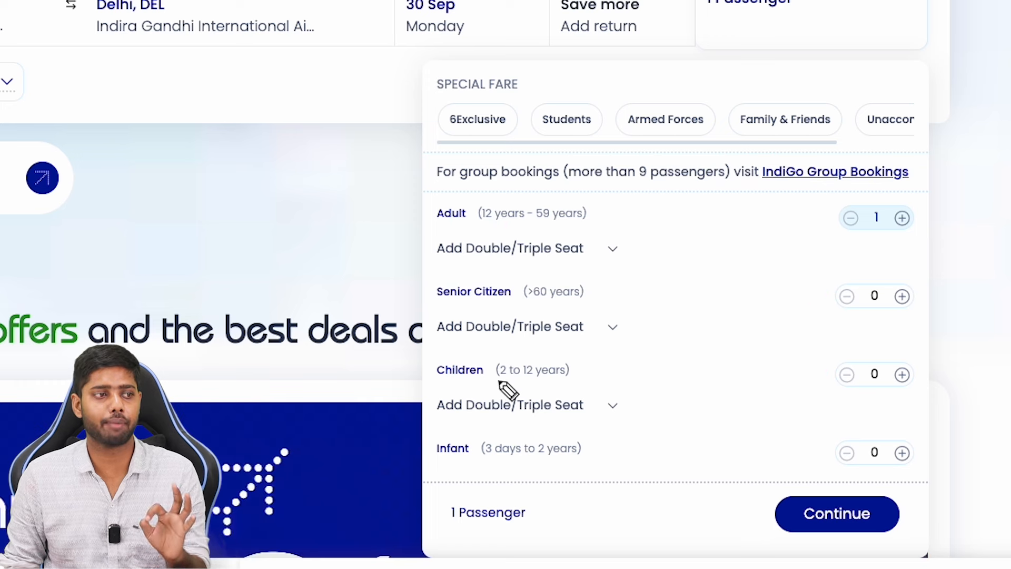
- Underline the Children and Infant age ranges with the pen, clearing the marks between rows
drag(494, 381, 534, 380)
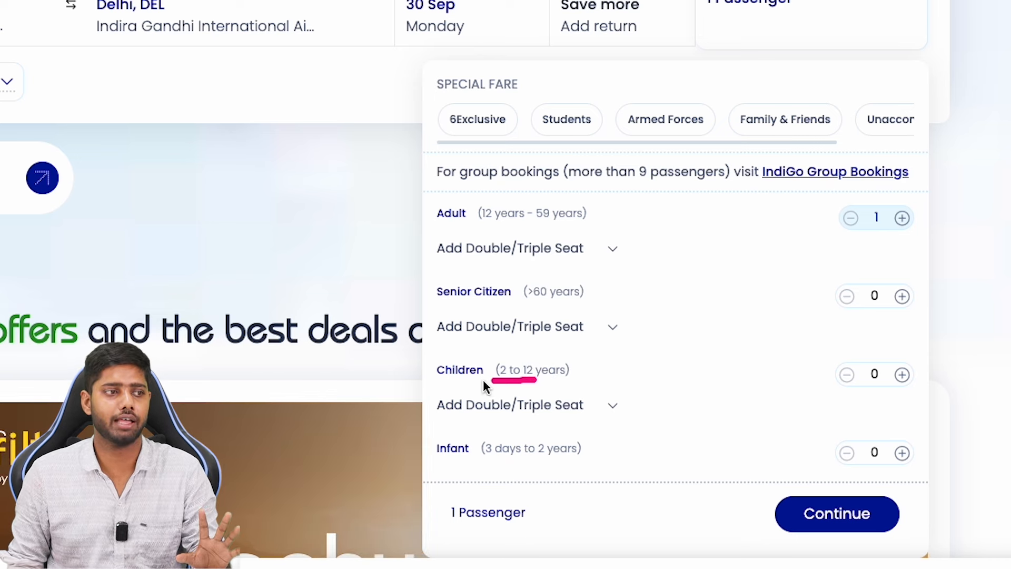
drag(476, 381, 458, 383)
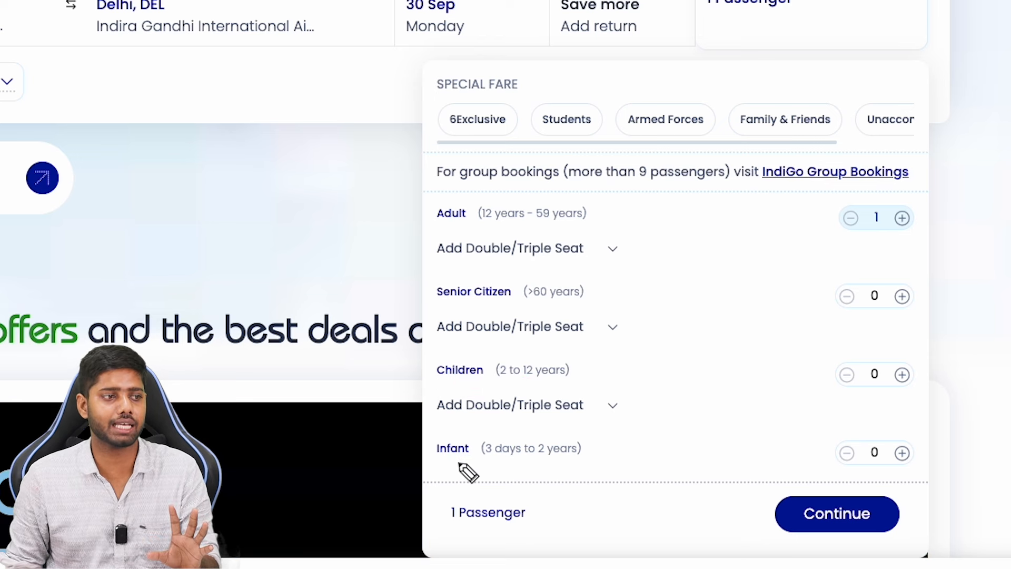
mouse_move(483, 461)
mouse_down()
mouse_move(763, 455)
mouse_move(795, 467)
mouse_move(835, 456)
mouse_up()
key(Escape)
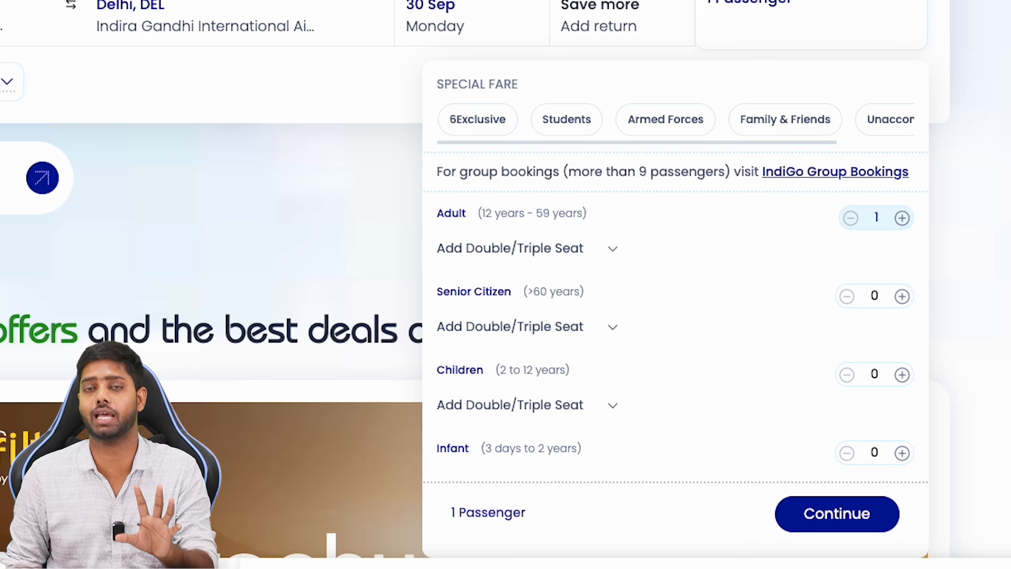
drag(537, 465, 555, 464)
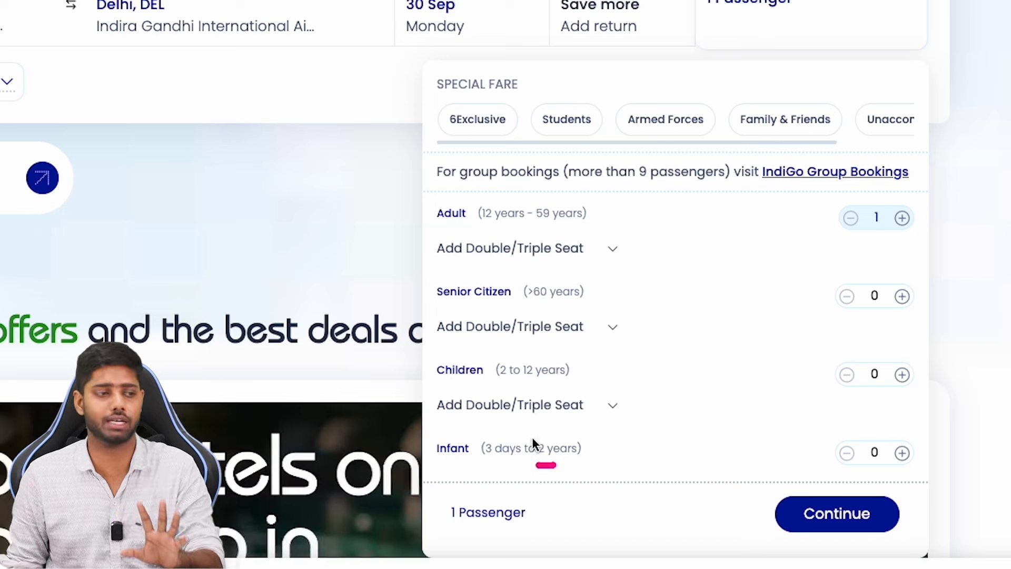
- Tick the Adult, Senior Citizen and Children counters, draw an arrow to the Adult counter and clear the marks
drag(923, 238, 948, 243)
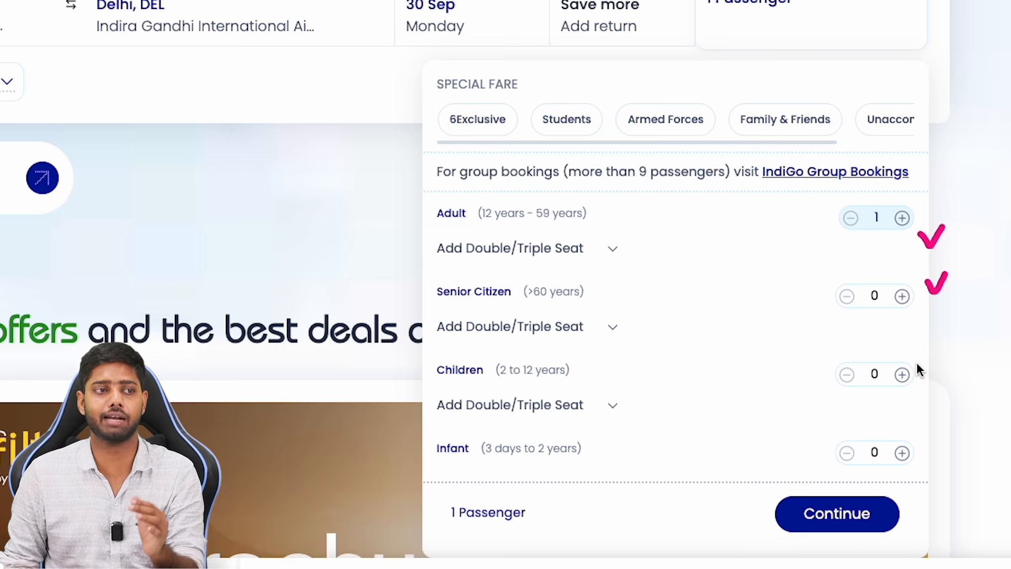
drag(927, 377, 934, 365)
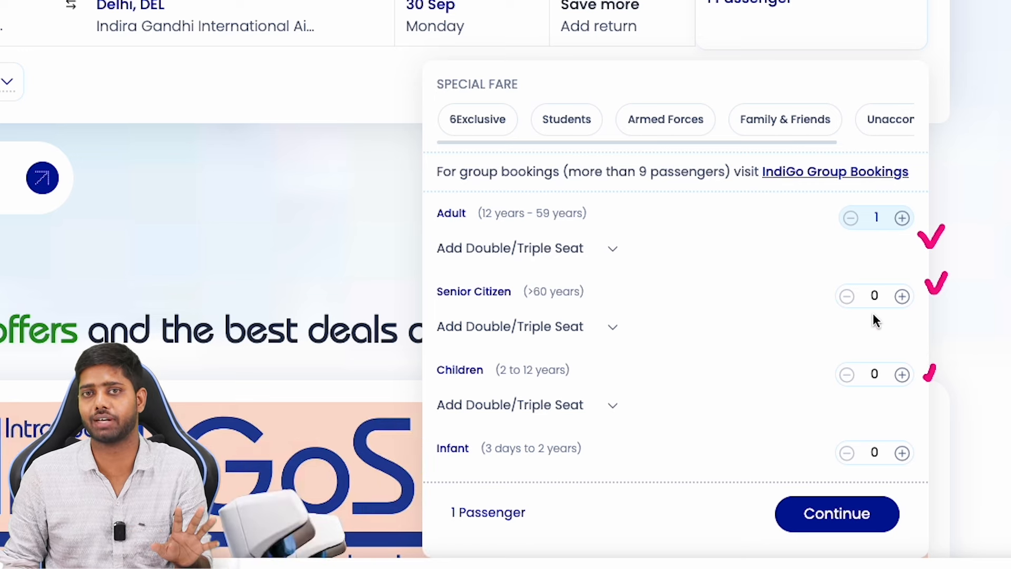
mouse_move(780, 231)
mouse_down()
mouse_move(817, 219)
mouse_move(811, 237)
mouse_up()
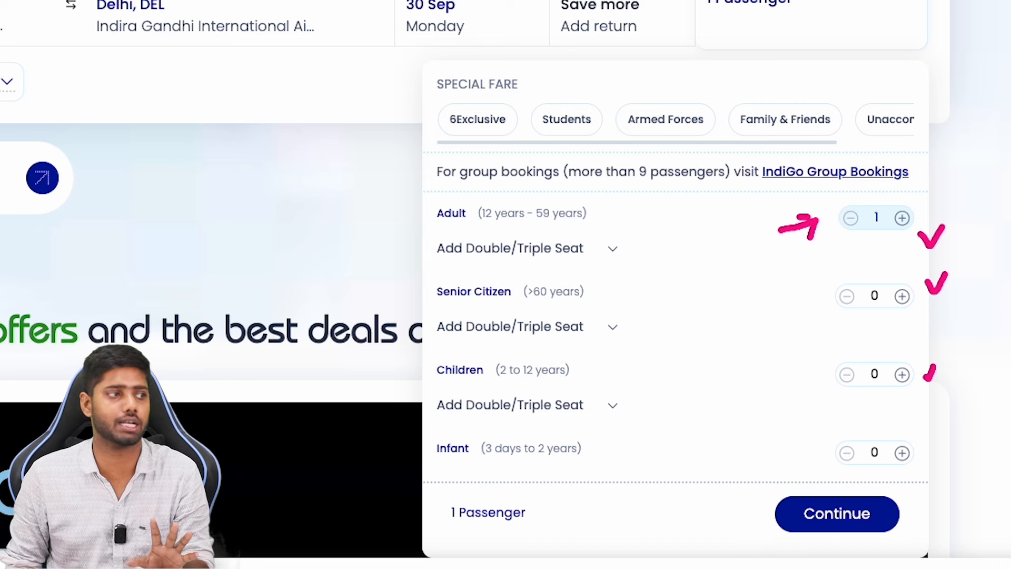
key(Escape)
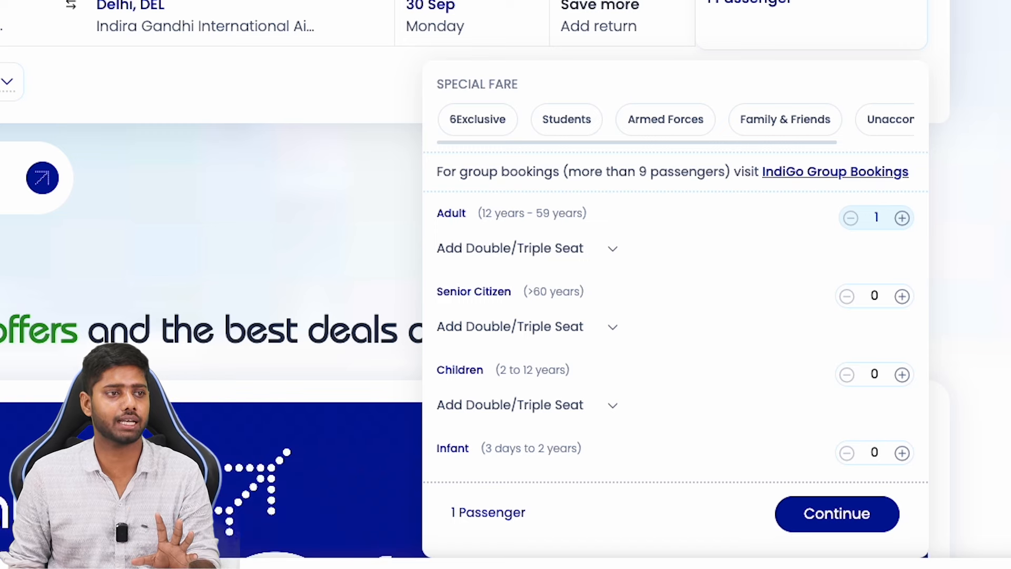
- Tick the Students, Armed Forces and Family & Friends special fares with the pen and clear the drawings
scroll(495, 48, down, 1)
mouse_move(530, 27)
mouse_down()
mouse_move(549, 21)
mouse_move(569, 33)
mouse_up()
click(640, 44)
drag(642, 45, 657, 34)
mouse_move(766, 38)
mouse_down()
mouse_move(778, 46)
mouse_move(788, 35)
mouse_up()
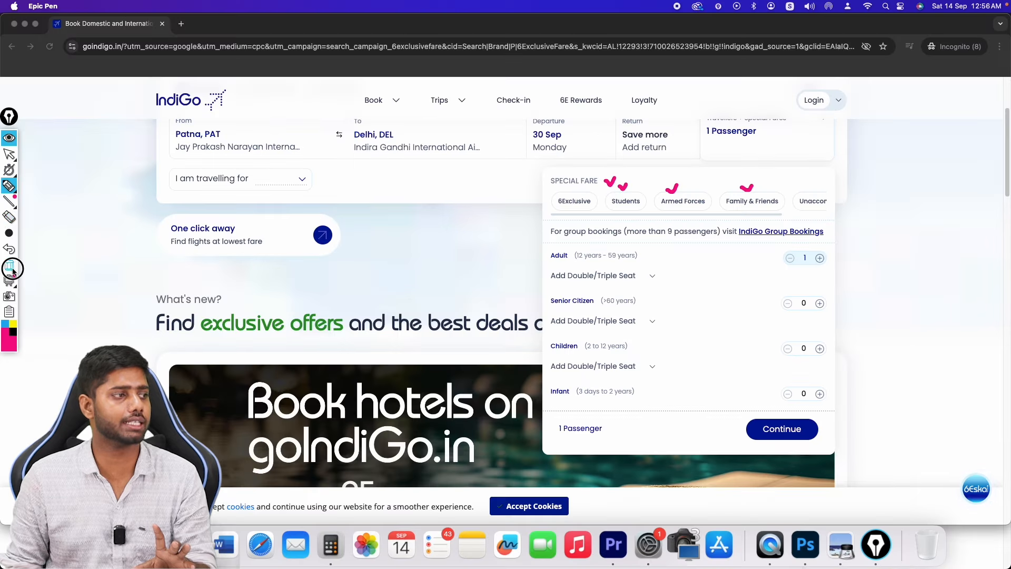
click(9, 264)
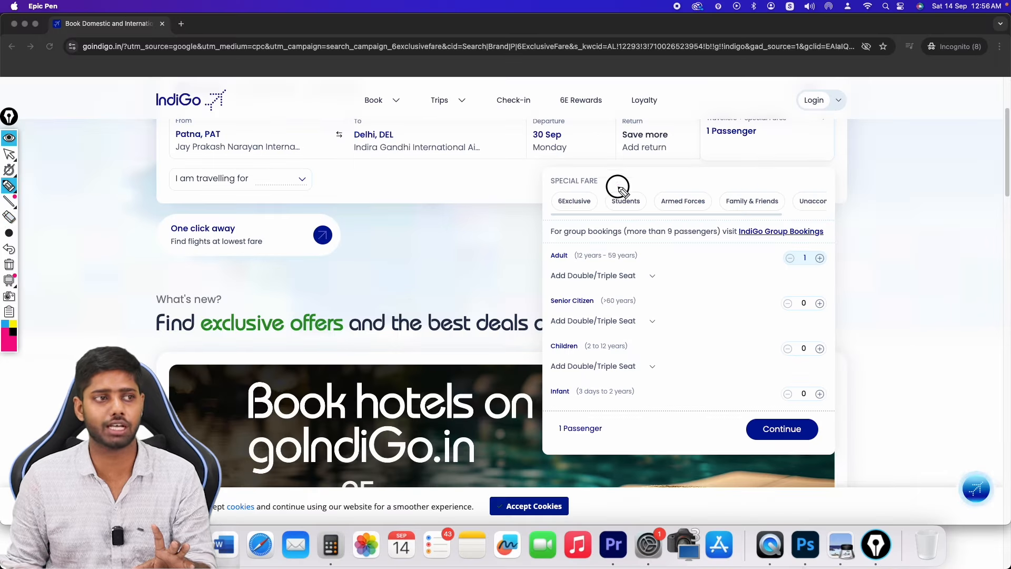
- Mark the Students special fare with two pen ticks and clear the drawings
drag(616, 183, 625, 176)
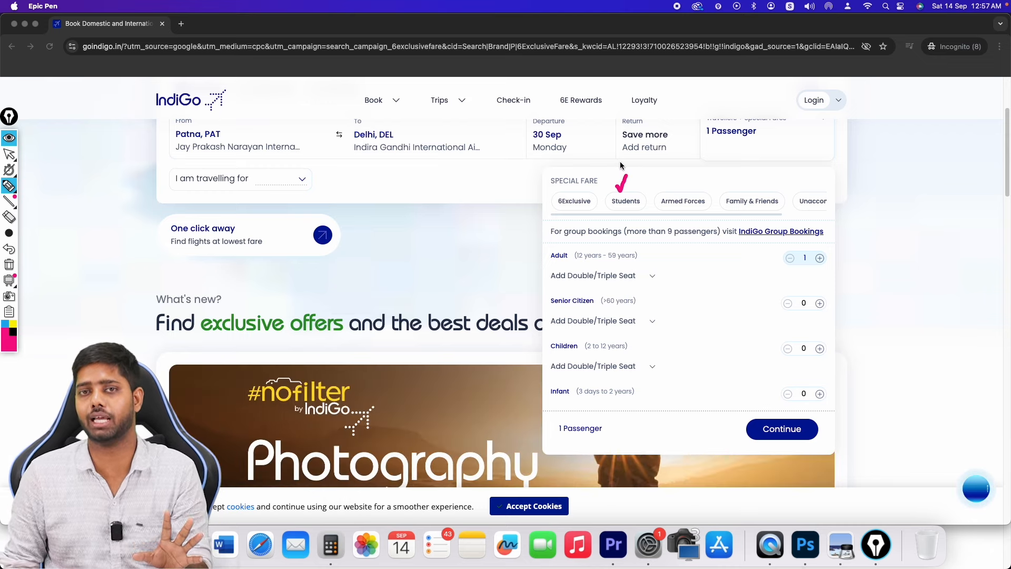
drag(636, 187, 648, 182)
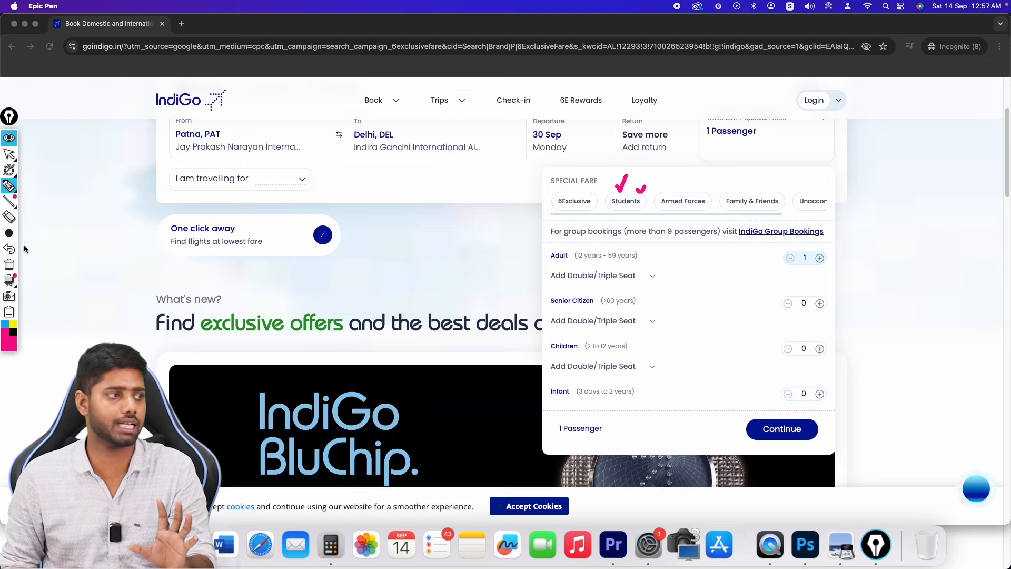
click(9, 264)
- Annotate the Adult row with an arrow, an underline at the age range and a counter tick, and circle Continue with the pen
mouse_move(701, 267)
mouse_down()
mouse_move(745, 265)
mouse_move(731, 271)
mouse_up()
drag(599, 266, 635, 265)
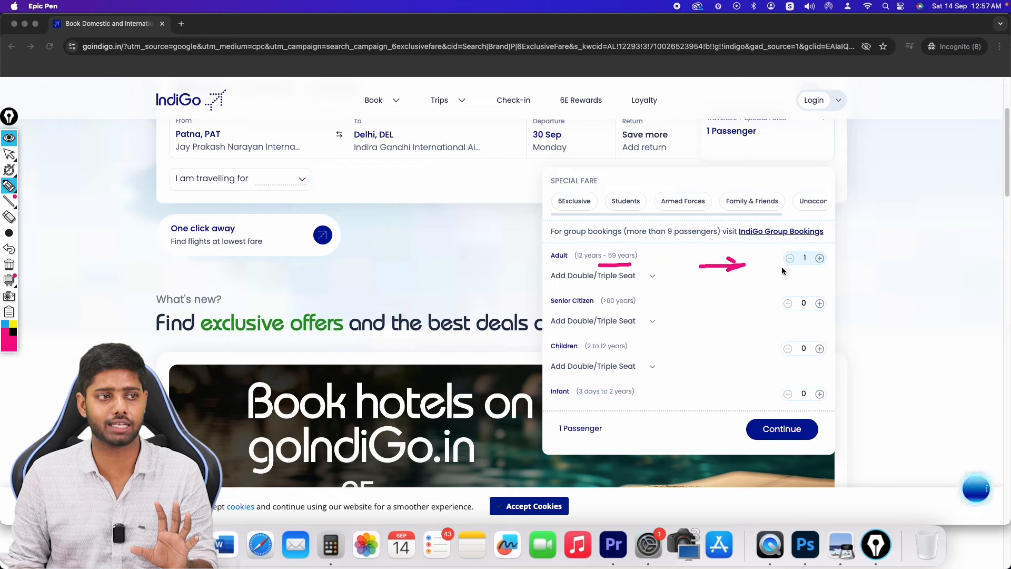
drag(813, 267, 823, 265)
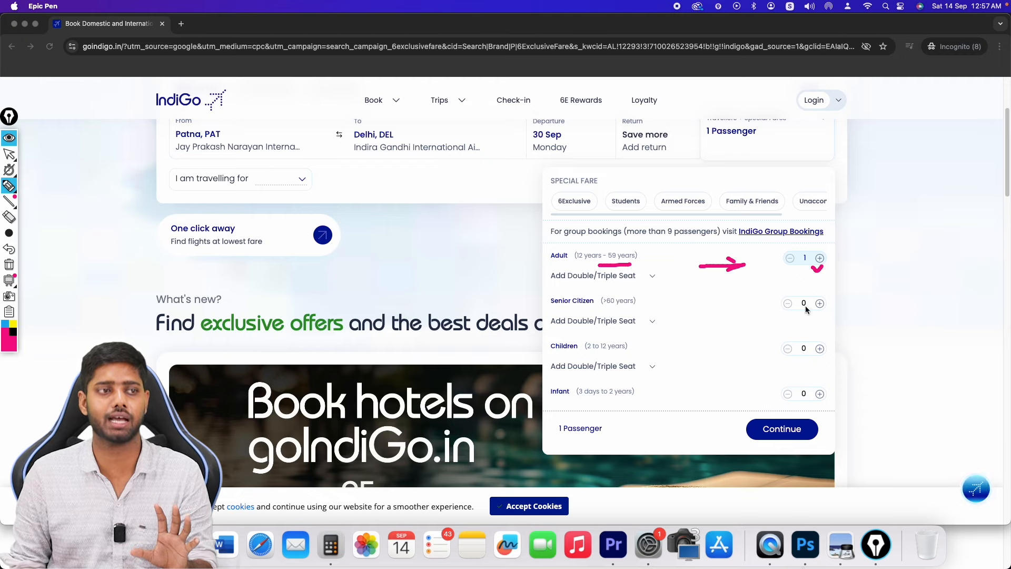
mouse_move(788, 414)
mouse_down()
mouse_move(750, 421)
mouse_move(811, 414)
mouse_up()
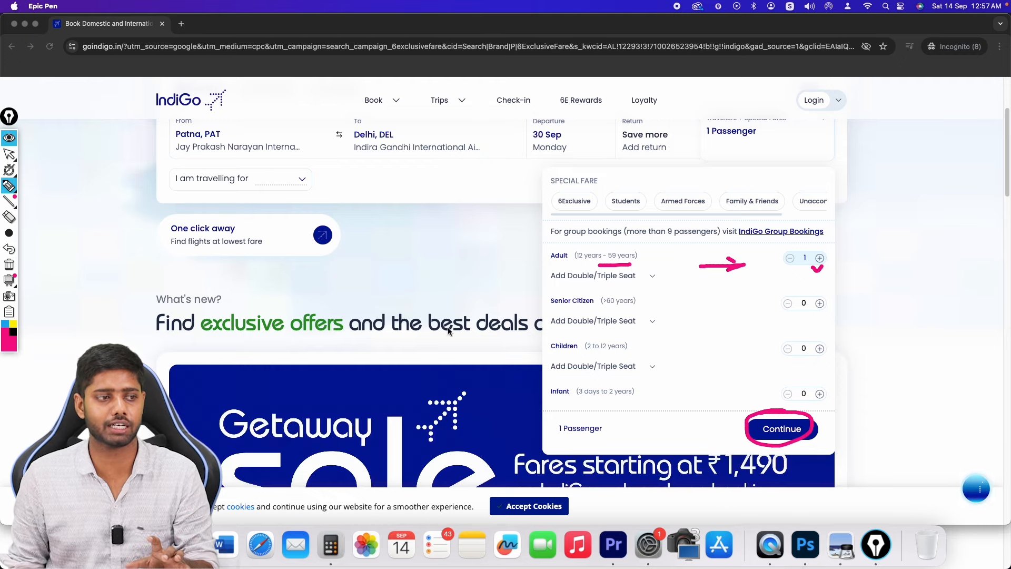
- Hide the pen annotations, confirm the selection of one adult passenger and run the flight search
click(9, 137)
click(782, 429)
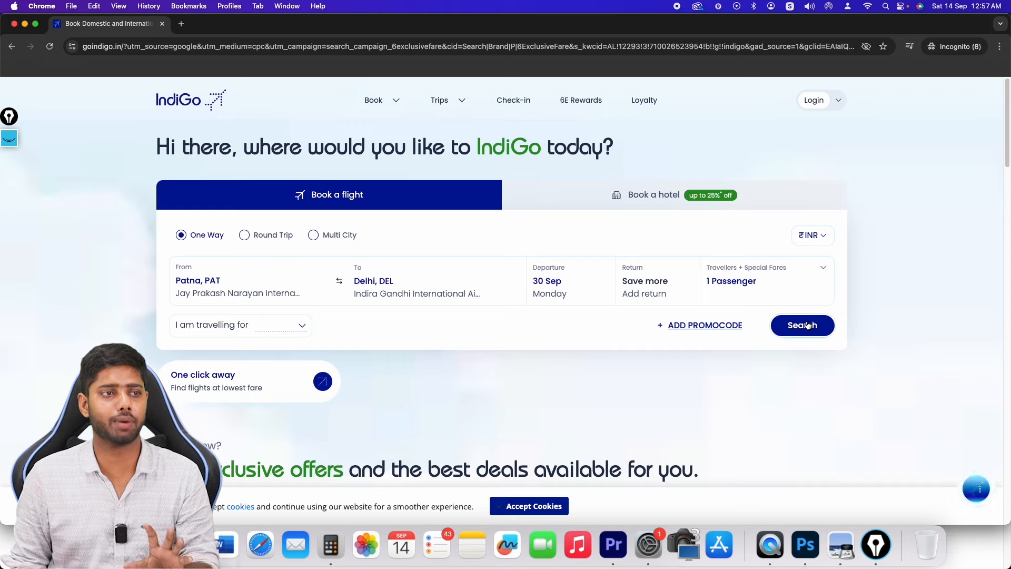
click(810, 326)
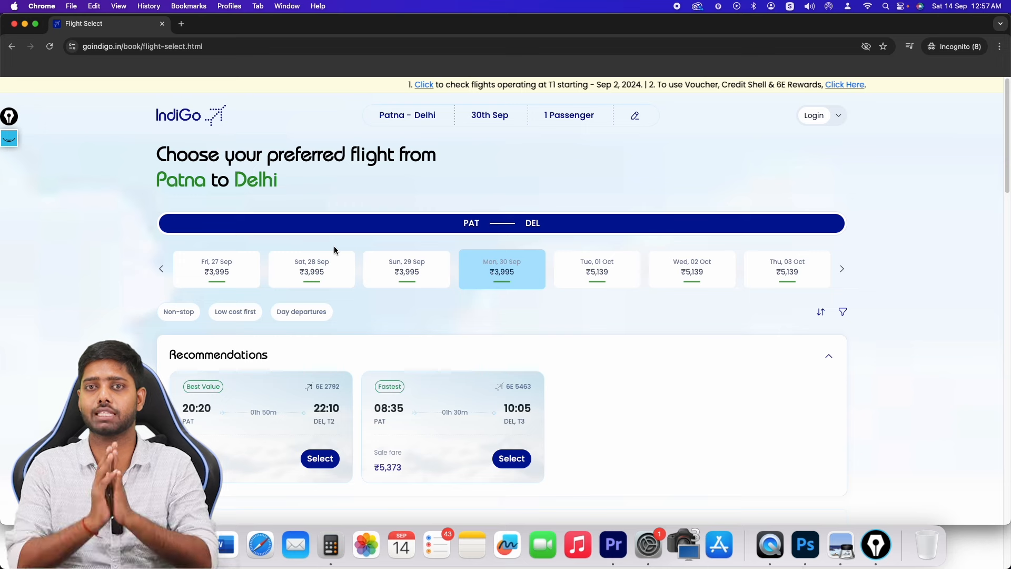
- Look through the Patna to Delhi flight list, comparing departure times, durations, stops and starting fares
scroll(338, 310, down, 15)
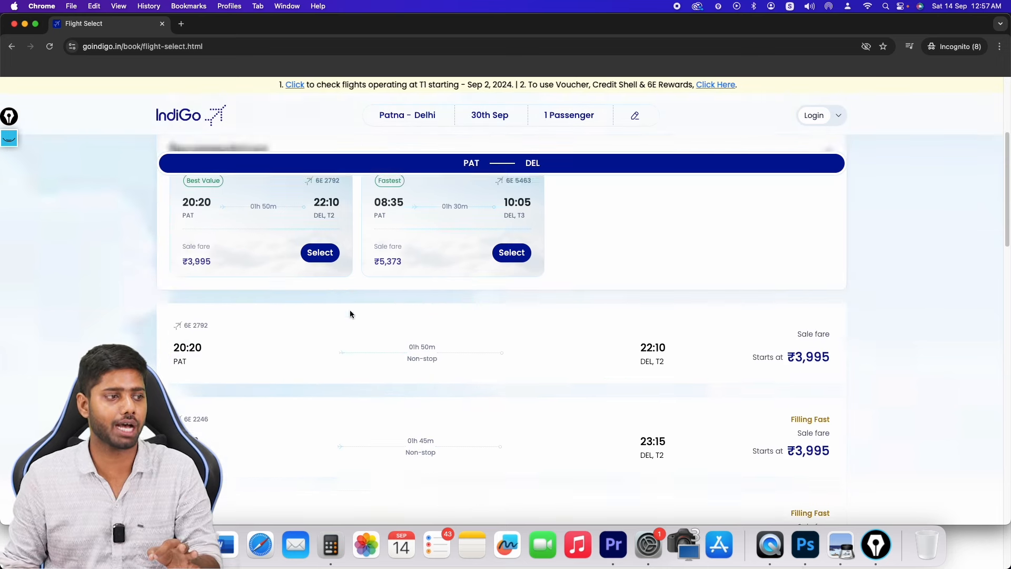
scroll(349, 313, down, 5)
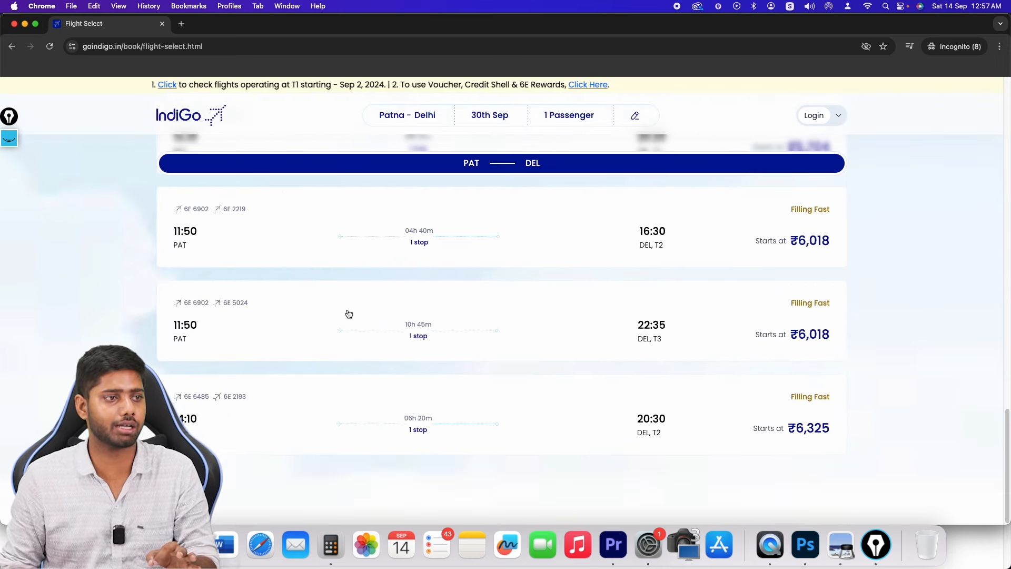
scroll(347, 314, up, 12)
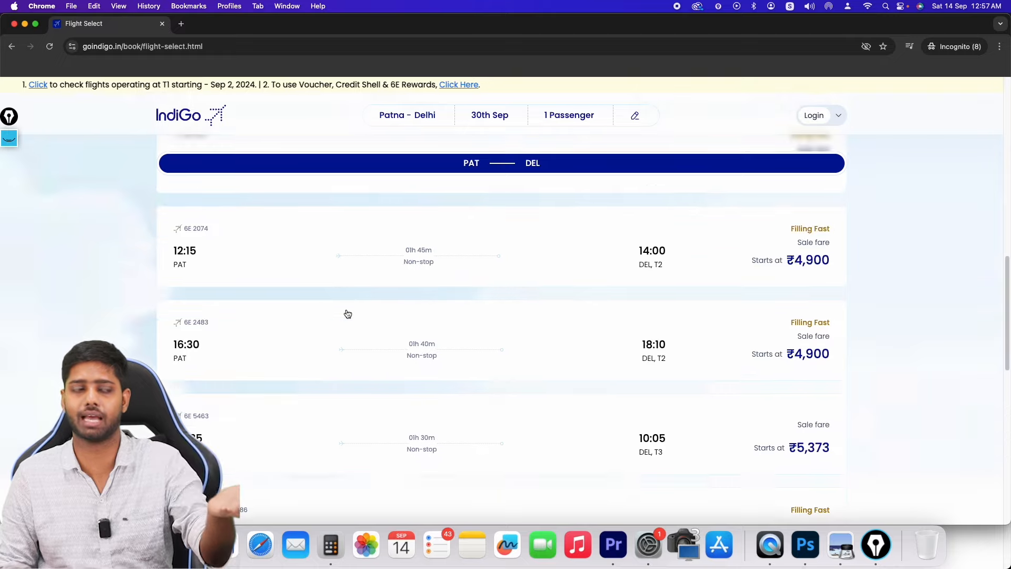
scroll(347, 314, up, 4)
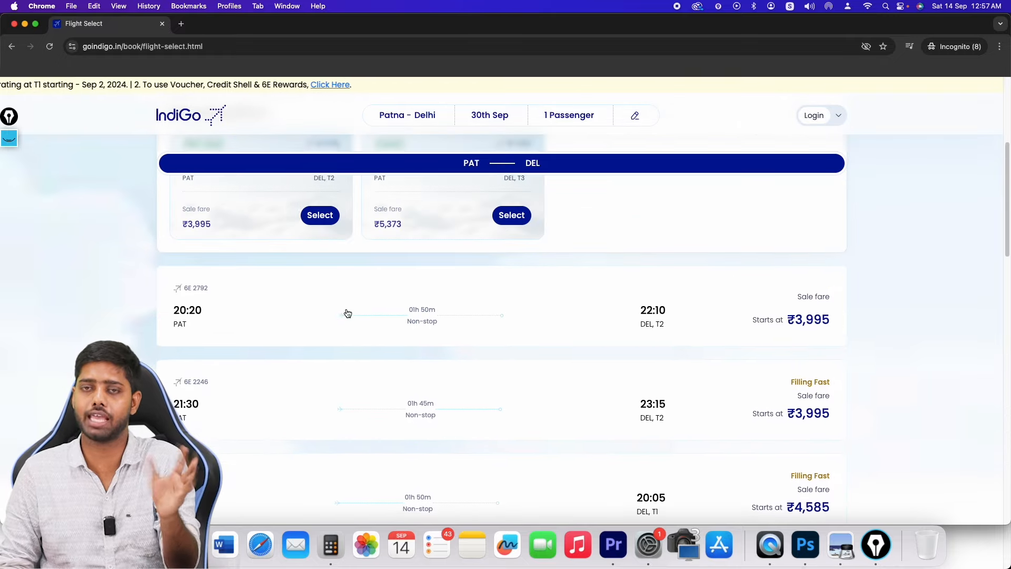
scroll(348, 314, down, 12)
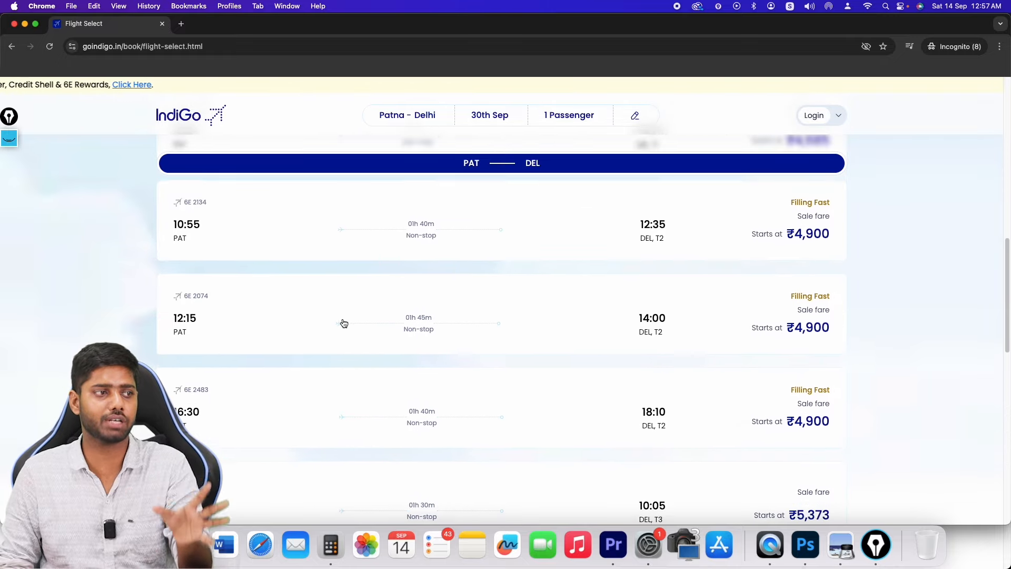
scroll(344, 323, down, 10)
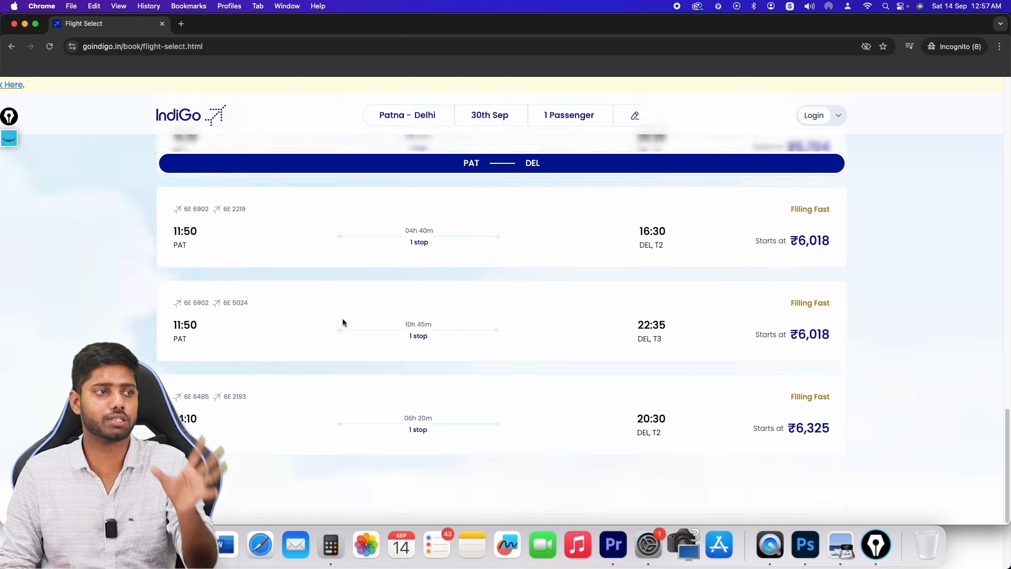
scroll(343, 322, up, 20)
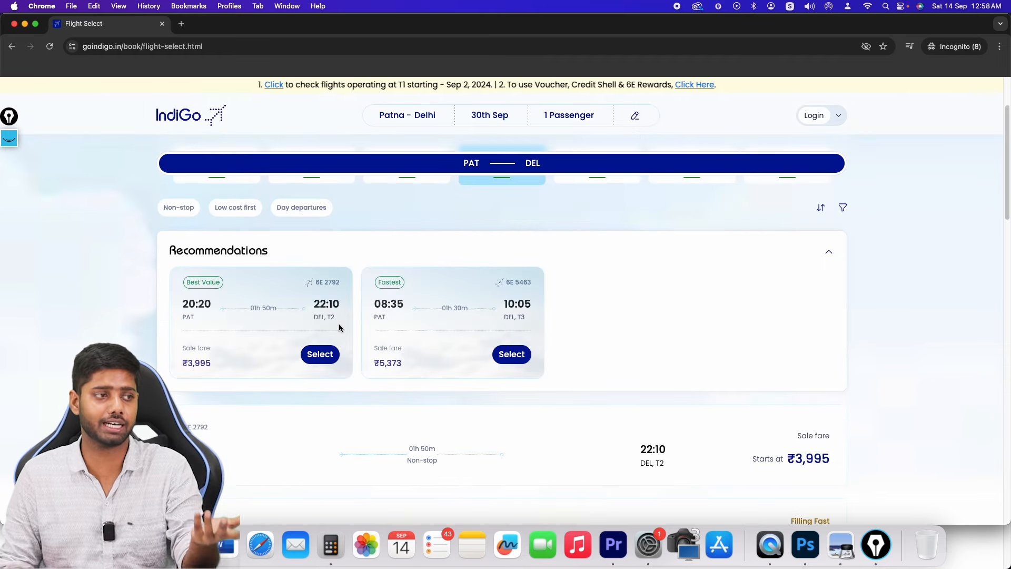
scroll(340, 327, down, 6)
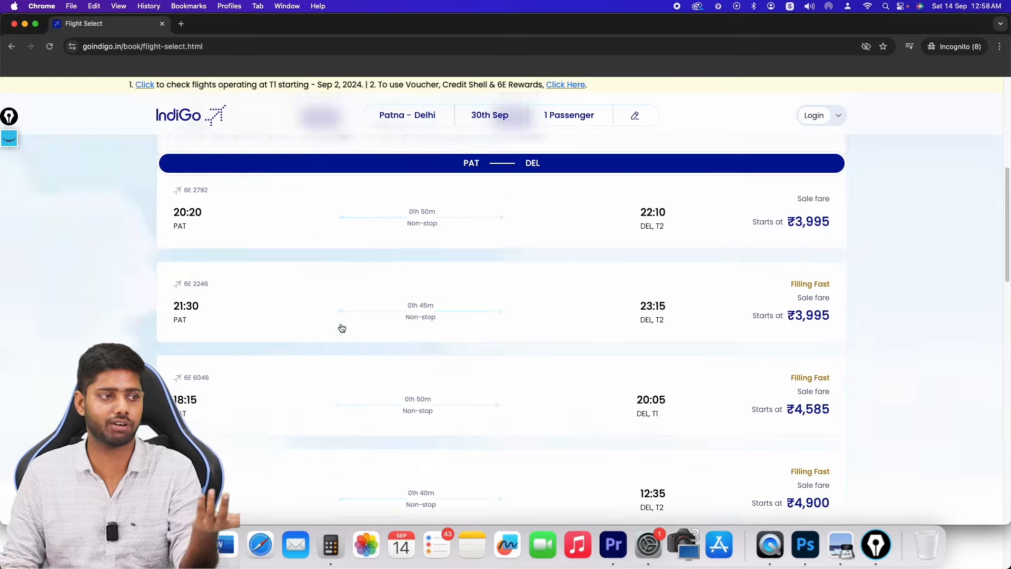
scroll(341, 329, down, 10)
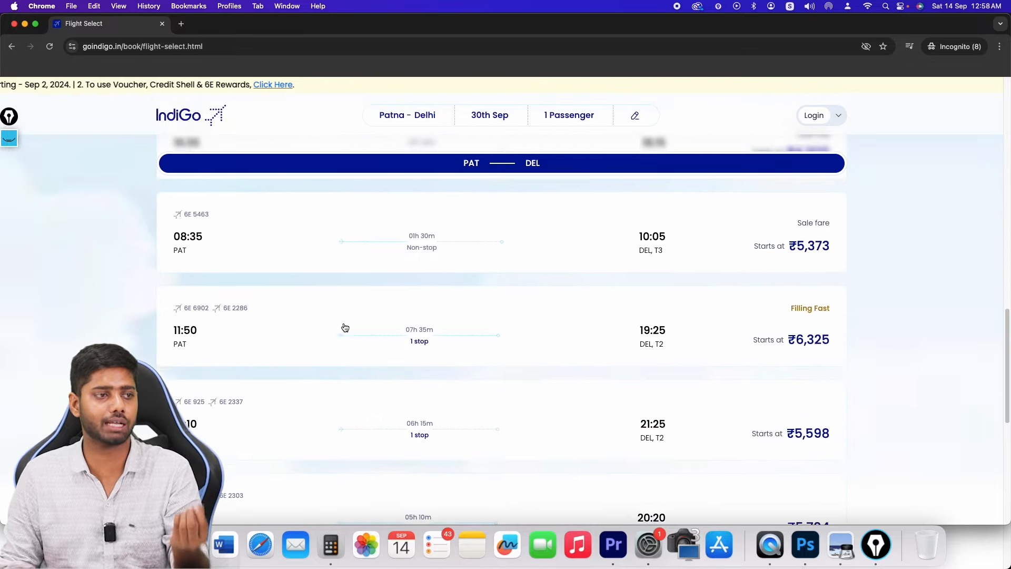
scroll(345, 327, down, 3)
scroll(346, 328, up, 10)
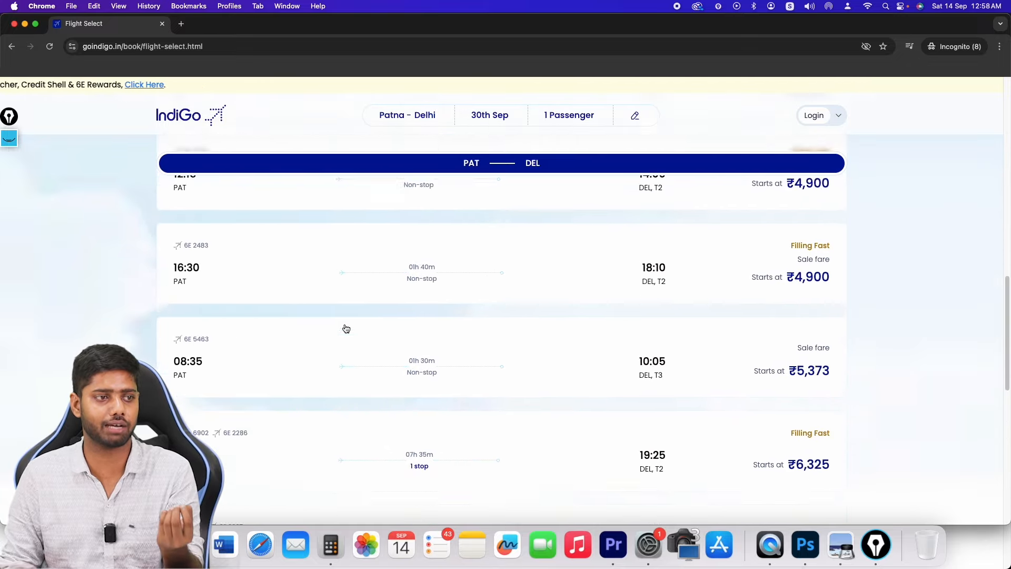
scroll(377, 316, up, 3)
scroll(377, 316, down, 4)
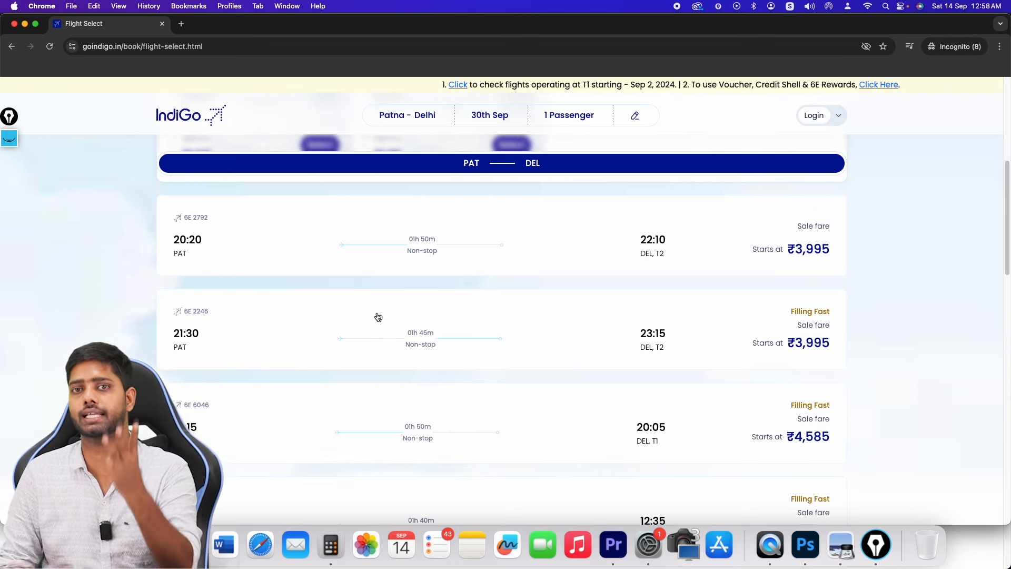
- Clear the old pen marks, circle the durations of flights 6E 2792 and 6E 2246, and underline Non-stop on the second
click(9, 138)
click(8, 265)
mouse_move(399, 226)
mouse_down()
mouse_move(436, 229)
mouse_move(416, 267)
mouse_move(392, 225)
mouse_up()
mouse_move(388, 317)
mouse_down()
mouse_move(406, 374)
mouse_move(395, 320)
mouse_up()
drag(407, 355, 426, 354)
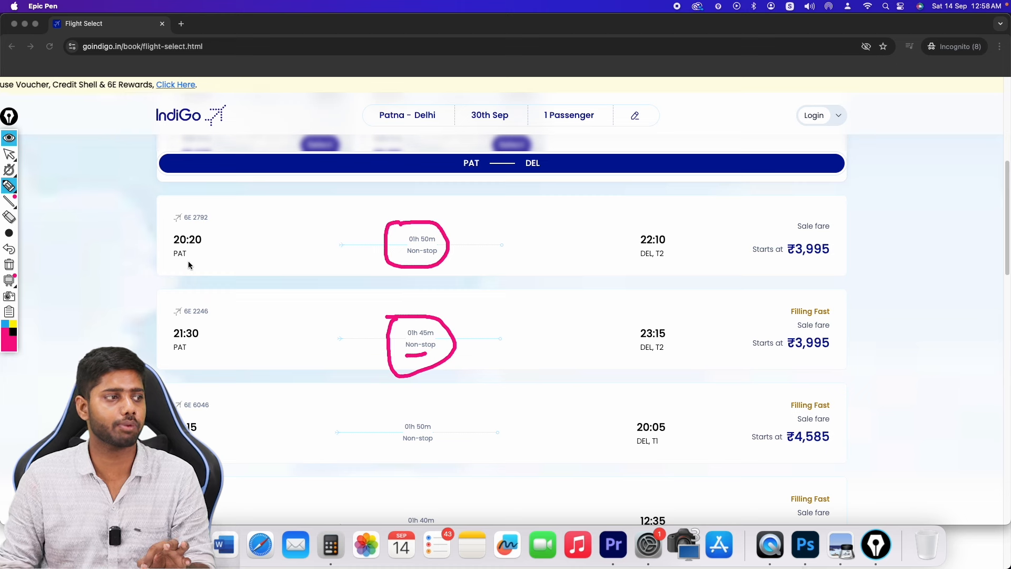
- Draw pen lines from the Patna departure on flight 6E 2792, circle its non-stop duration and clear the drawings
drag(188, 261, 335, 209)
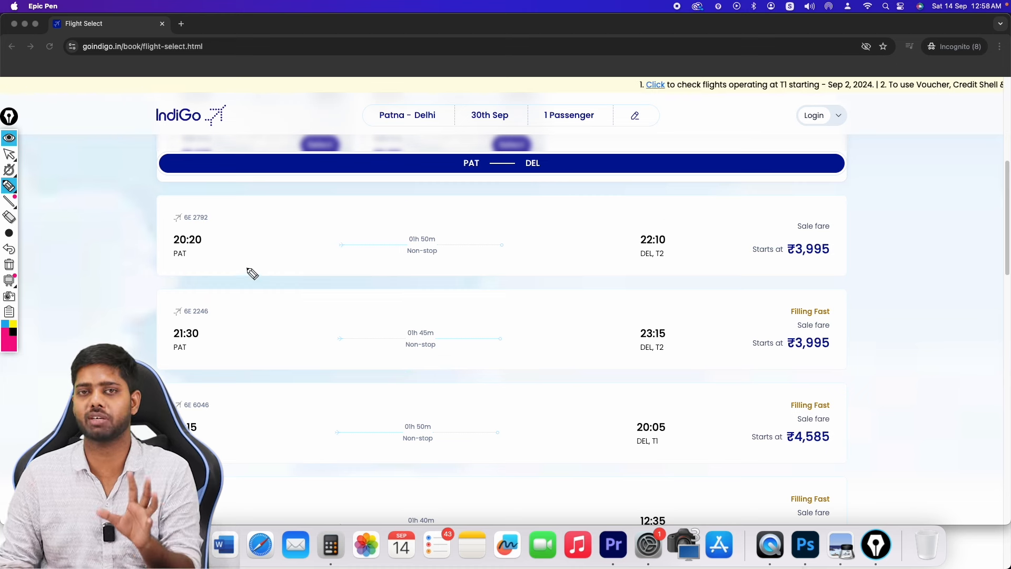
mouse_move(231, 258)
mouse_down()
mouse_move(280, 219)
mouse_move(333, 283)
mouse_move(393, 225)
mouse_up()
mouse_move(243, 274)
mouse_down()
mouse_move(291, 248)
mouse_move(335, 276)
mouse_up()
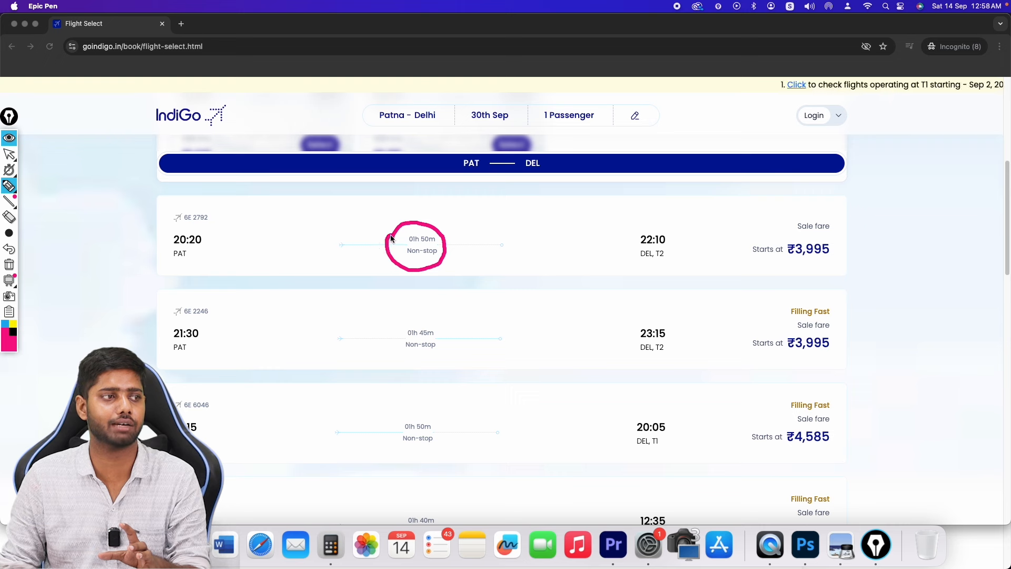
click(10, 263)
- Tick Non-stop on flight 6E 2792, circle its departure and arrival times plus the 6E 2246 arrival, and hide the annotations
drag(432, 260, 459, 237)
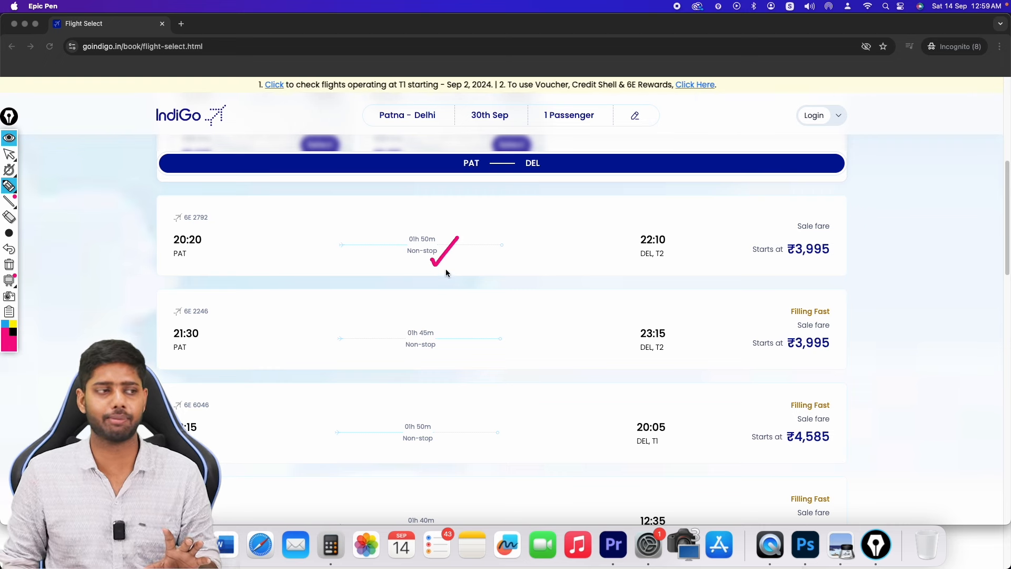
mouse_move(216, 231)
mouse_down()
mouse_move(169, 227)
mouse_move(208, 258)
mouse_move(215, 236)
mouse_up()
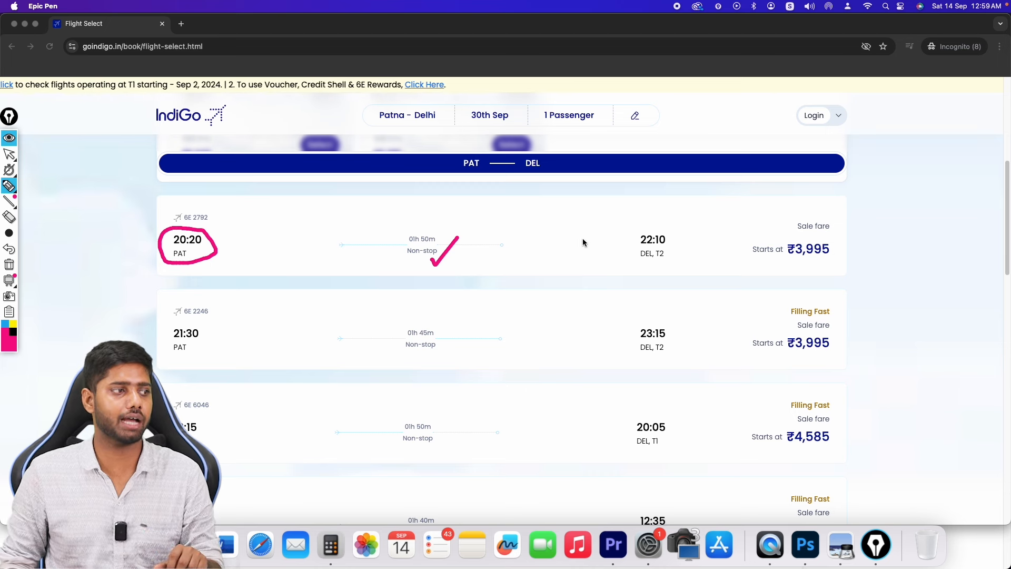
mouse_move(632, 222)
mouse_down()
mouse_move(678, 248)
mouse_move(637, 262)
mouse_move(639, 232)
mouse_up()
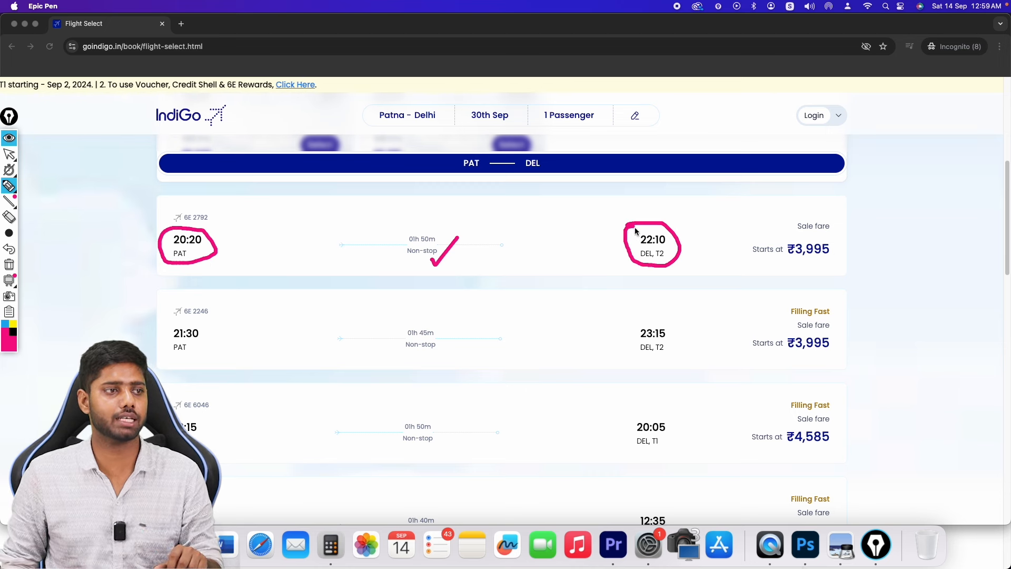
drag(642, 322, 678, 340)
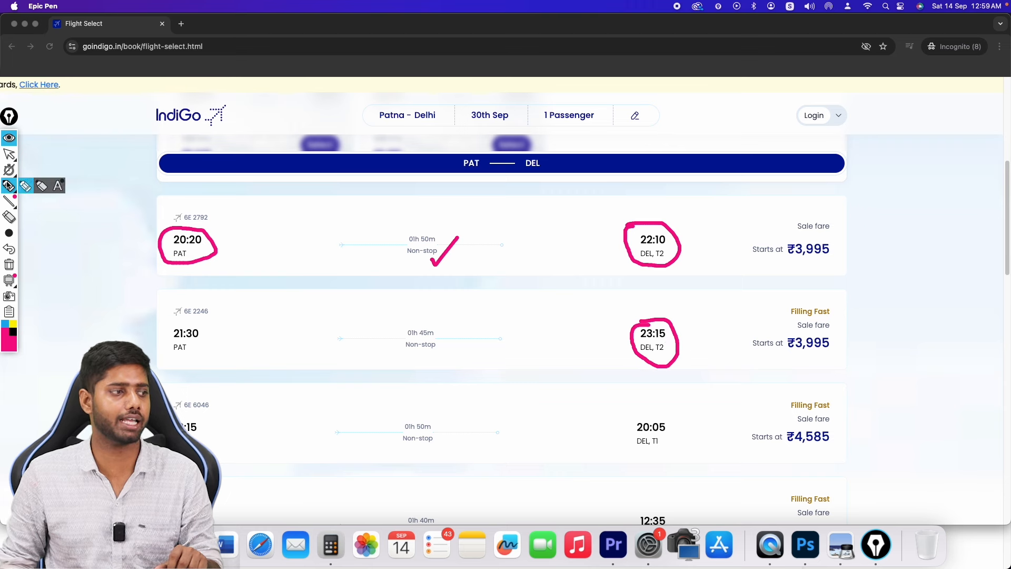
click(9, 141)
- Clear the earlier pen marks, draw arrows at the 20:20 departure time of flight 6E 2792 and clear the drawings
scroll(295, 268, down, 15)
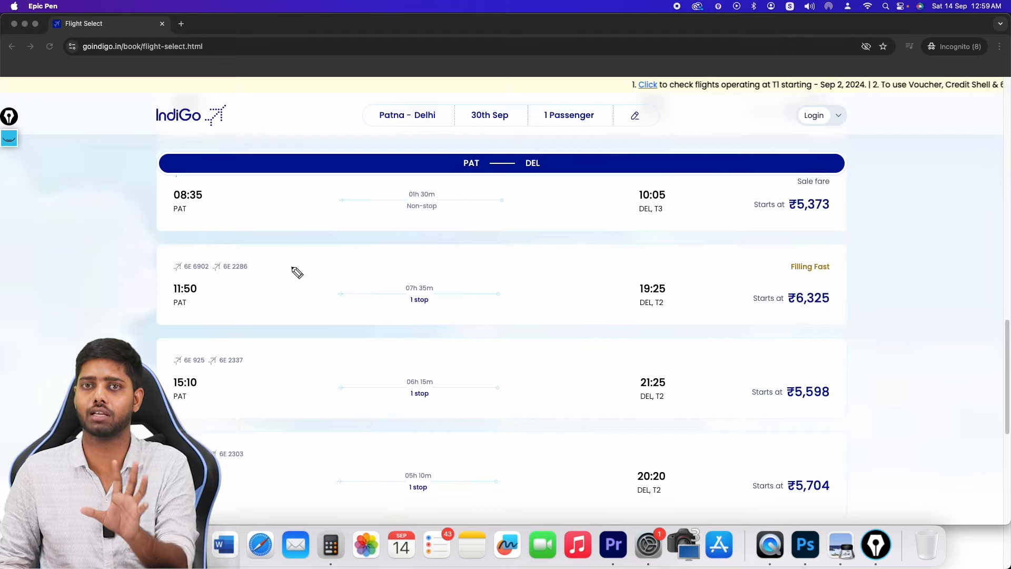
scroll(296, 270, up, 10)
scroll(289, 264, up, 1)
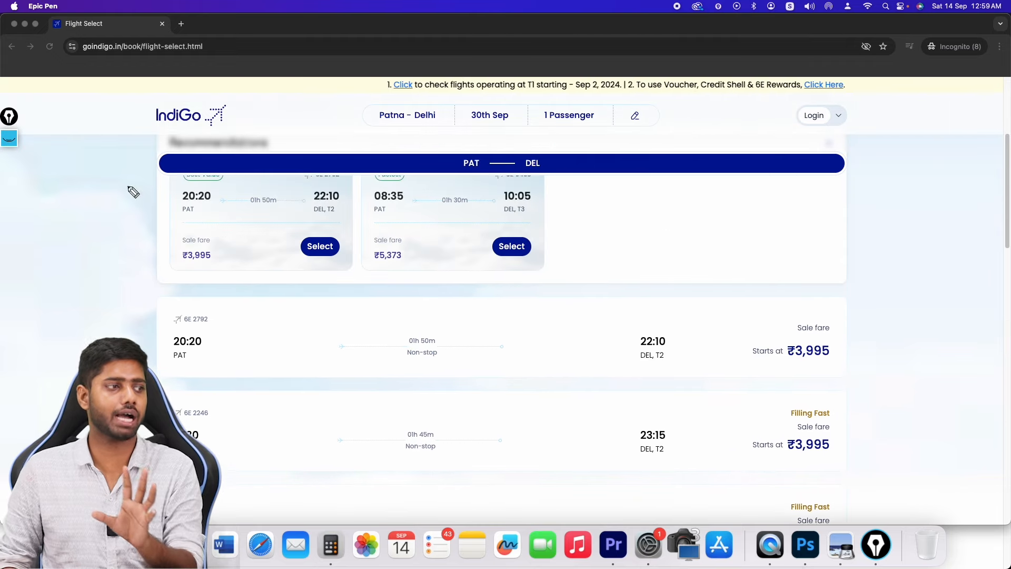
click(9, 139)
click(9, 265)
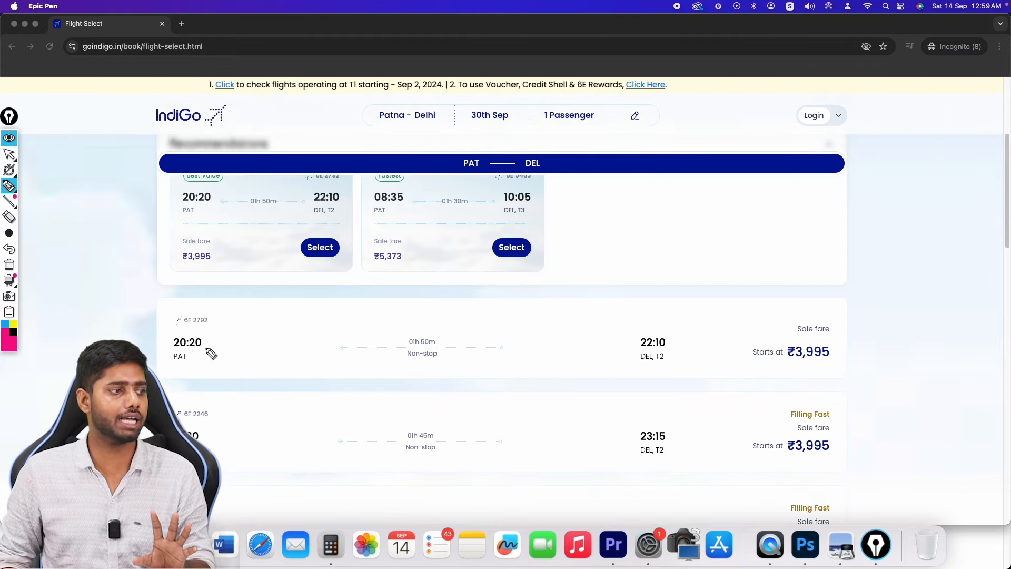
mouse_move(211, 345)
mouse_down()
mouse_move(241, 364)
mouse_move(213, 348)
mouse_move(213, 363)
mouse_up()
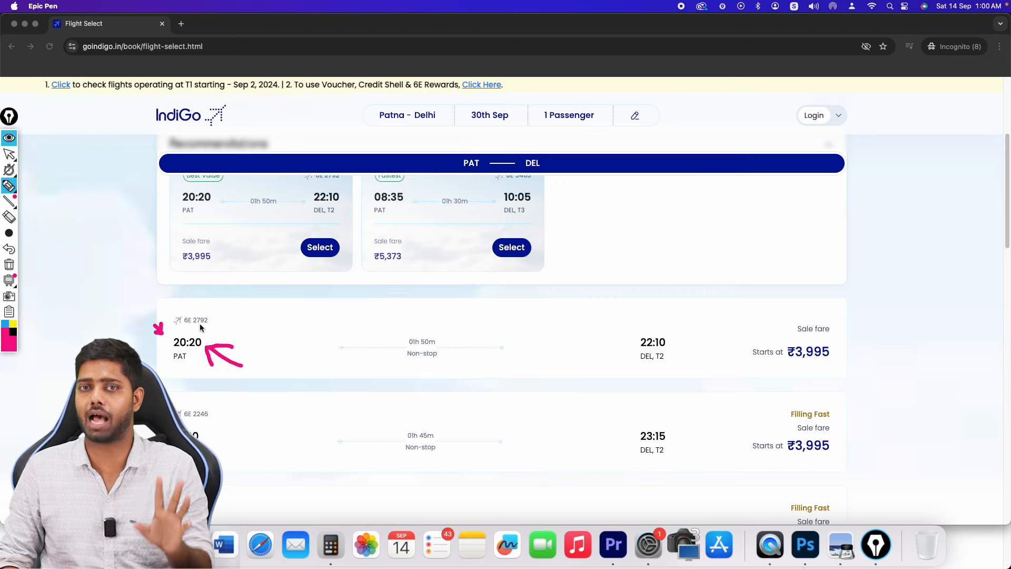
mouse_move(200, 325)
mouse_down()
mouse_move(208, 356)
mouse_move(225, 362)
mouse_move(206, 347)
mouse_move(227, 345)
mouse_move(202, 365)
mouse_up()
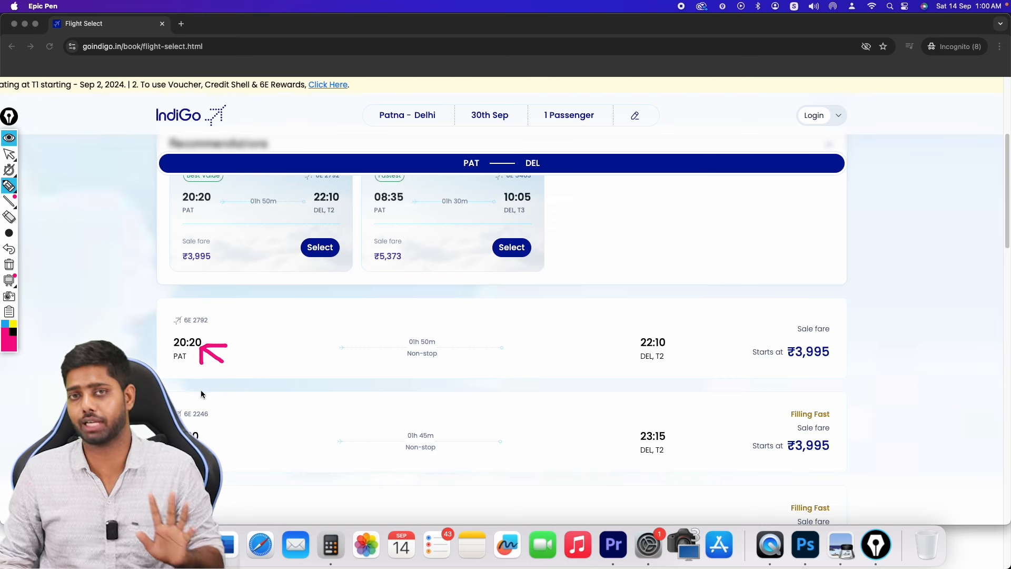
drag(210, 420, 230, 413)
click(7, 265)
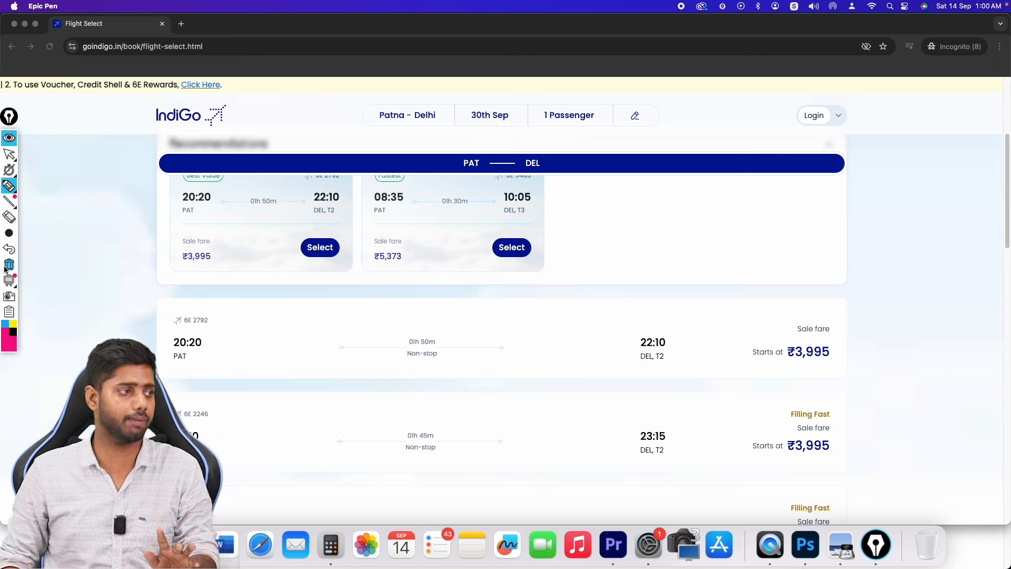
- Circle the duration, flight number and sale fare of flight 6E 2792, add an arrow at the fare and hide the annotations
drag(385, 377, 441, 328)
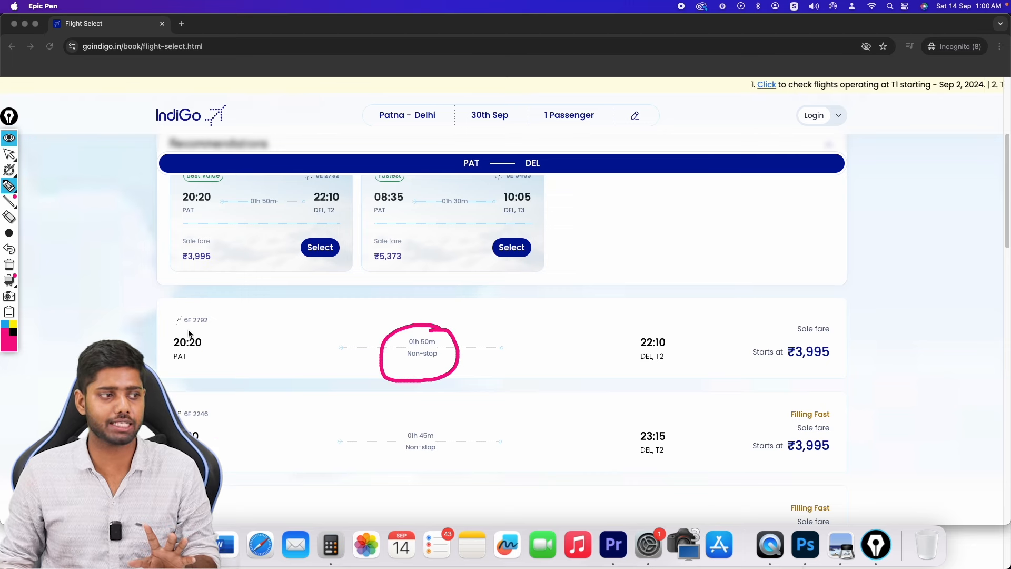
mouse_move(204, 299)
mouse_down()
mouse_move(161, 372)
mouse_move(190, 303)
mouse_up()
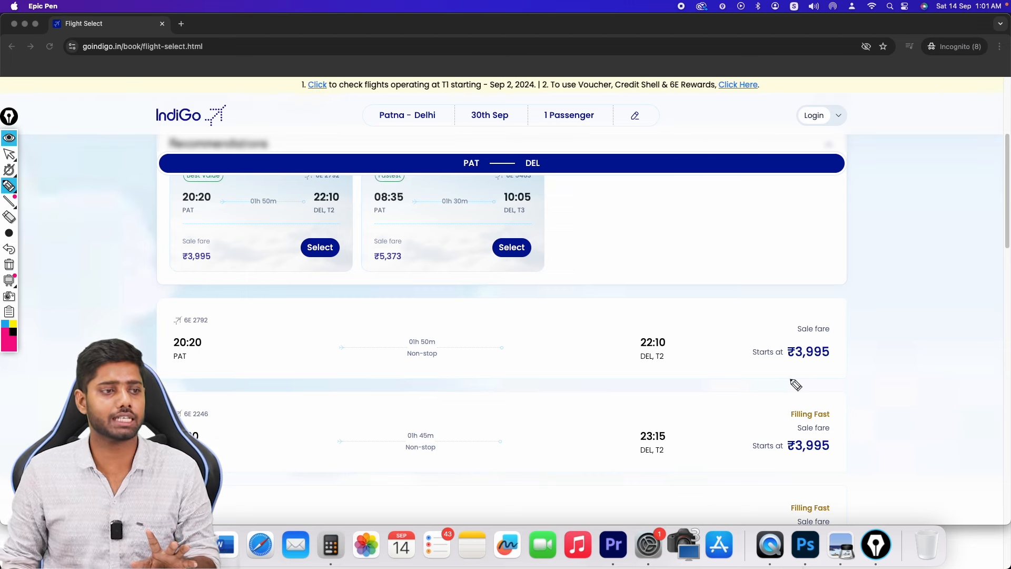
mouse_move(794, 378)
mouse_down()
mouse_move(809, 382)
mouse_move(851, 330)
mouse_move(777, 303)
mouse_move(740, 356)
mouse_move(790, 378)
mouse_move(869, 375)
mouse_move(851, 359)
mouse_move(840, 363)
mouse_up()
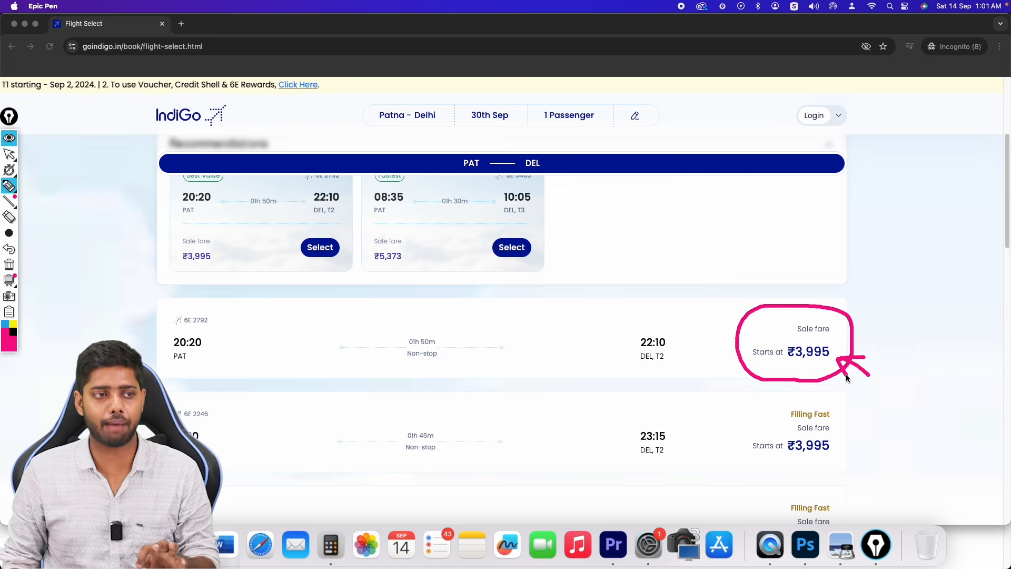
click(9, 138)
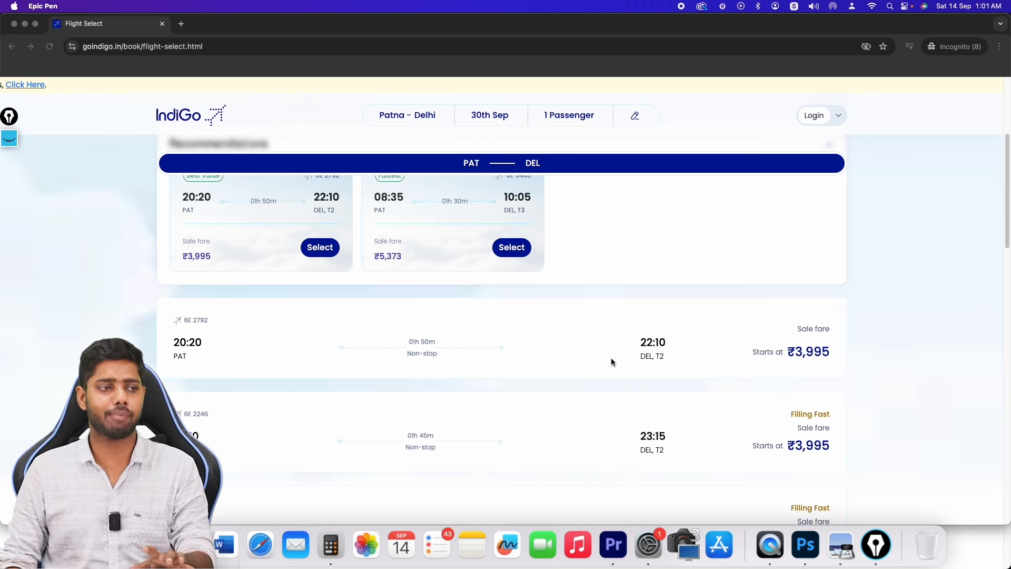
- Expand the fare types of flight 6E 2792, mark the Sale fare with the pen and continue to the passenger details
click(589, 355)
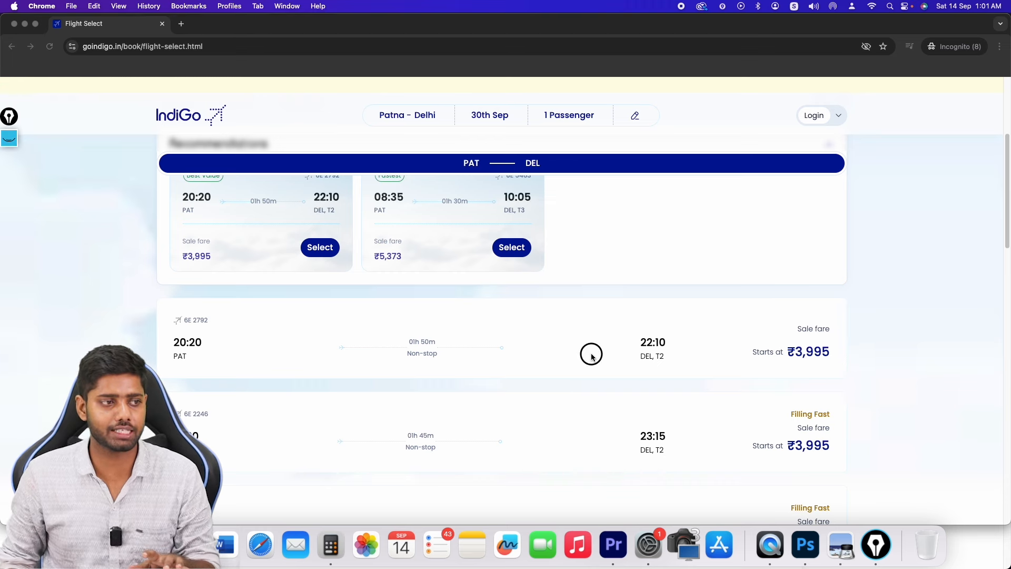
click(522, 355)
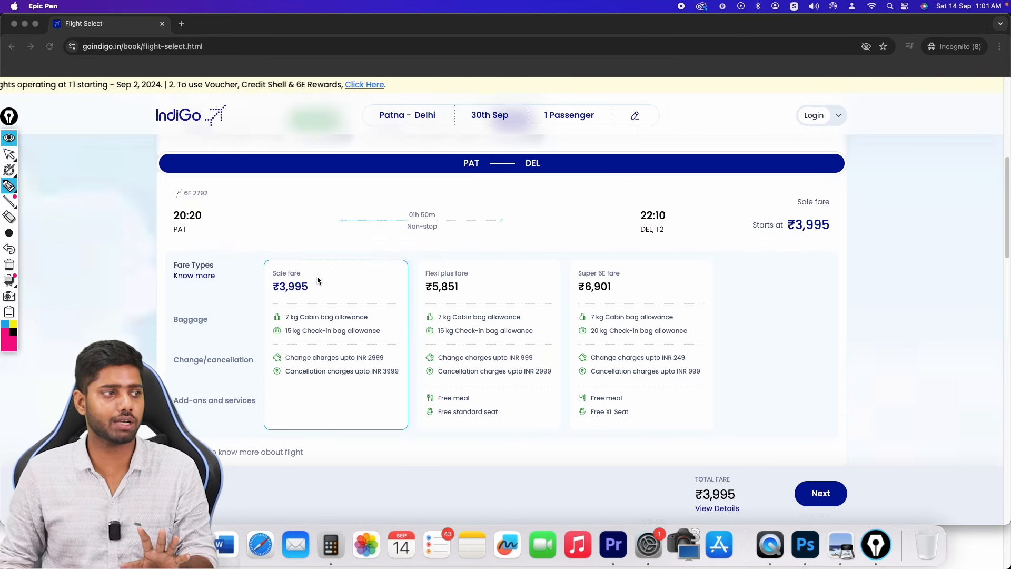
drag(320, 276, 331, 271)
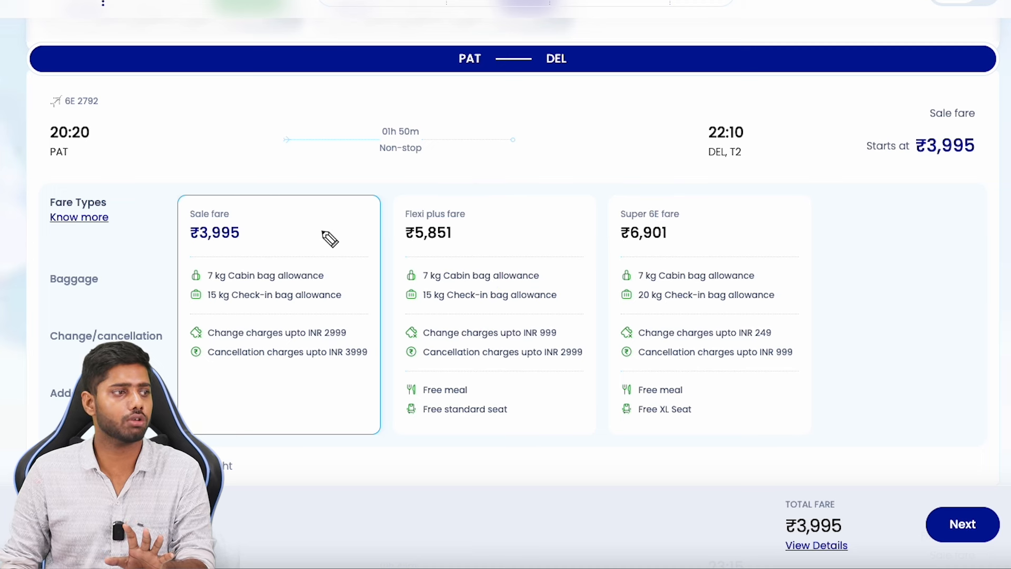
click(967, 524)
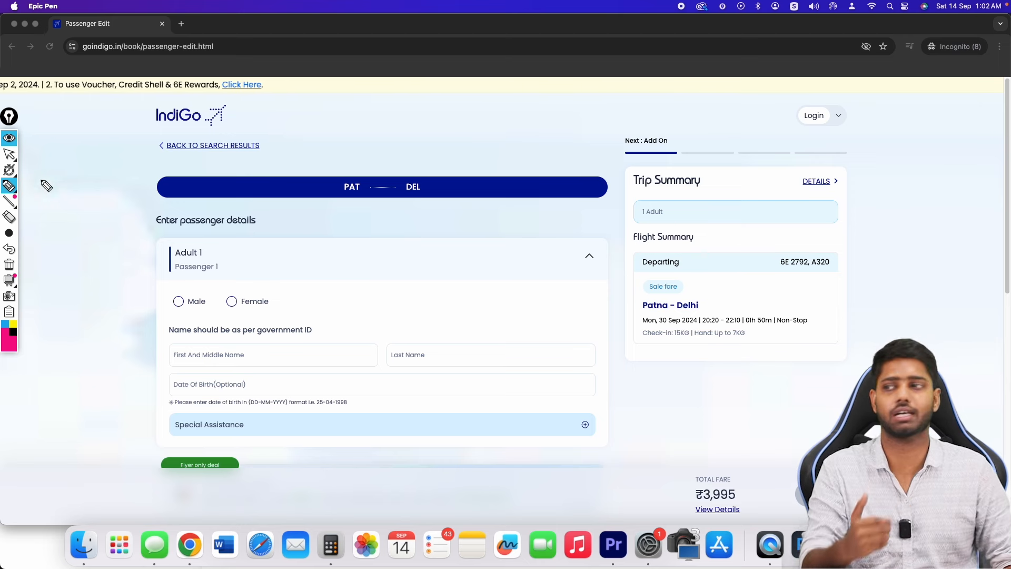
- Draw pen marks beside Passenger 1 and the Male option, and underline the first name, last name and date of birth fields
scroll(160, 282, down, 2)
drag(242, 222, 266, 221)
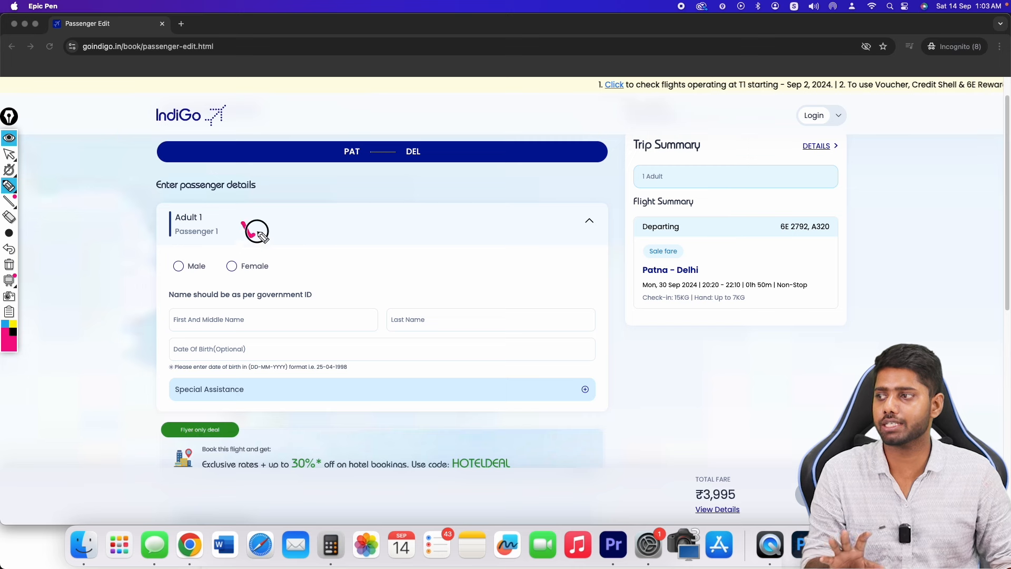
drag(178, 266, 176, 272)
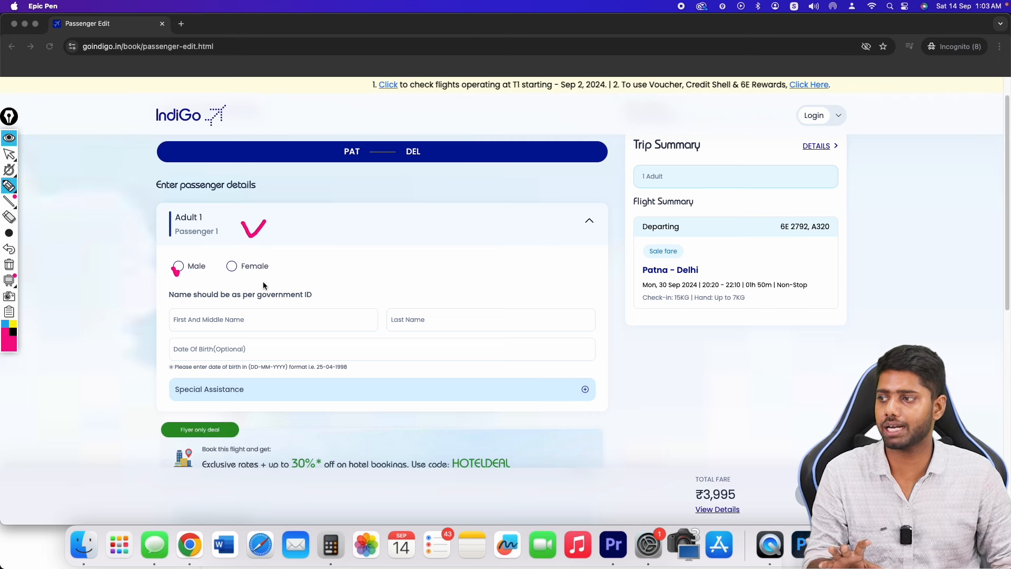
drag(242, 321, 277, 321)
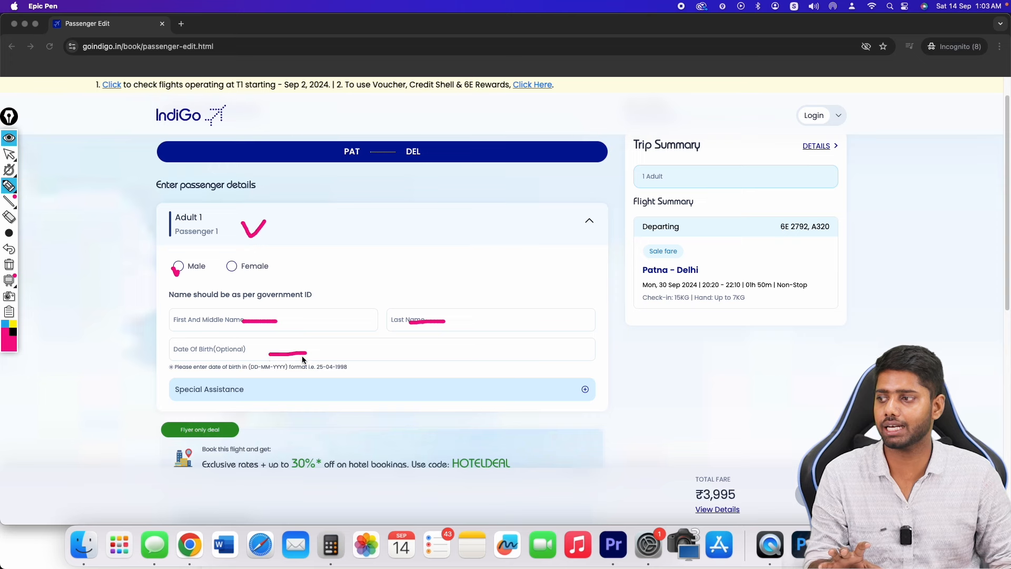
- Tick and underline the ₹159 travel assistance offer and its medical and travel cover, mark the decline checkbox and hide the annotations
scroll(102, 335, down, 10)
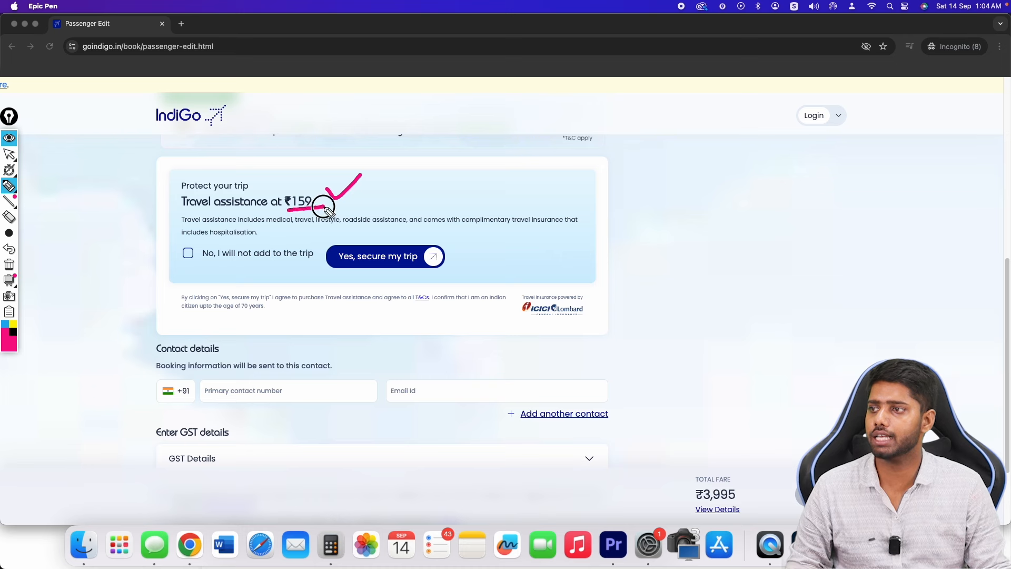
drag(261, 228, 321, 226)
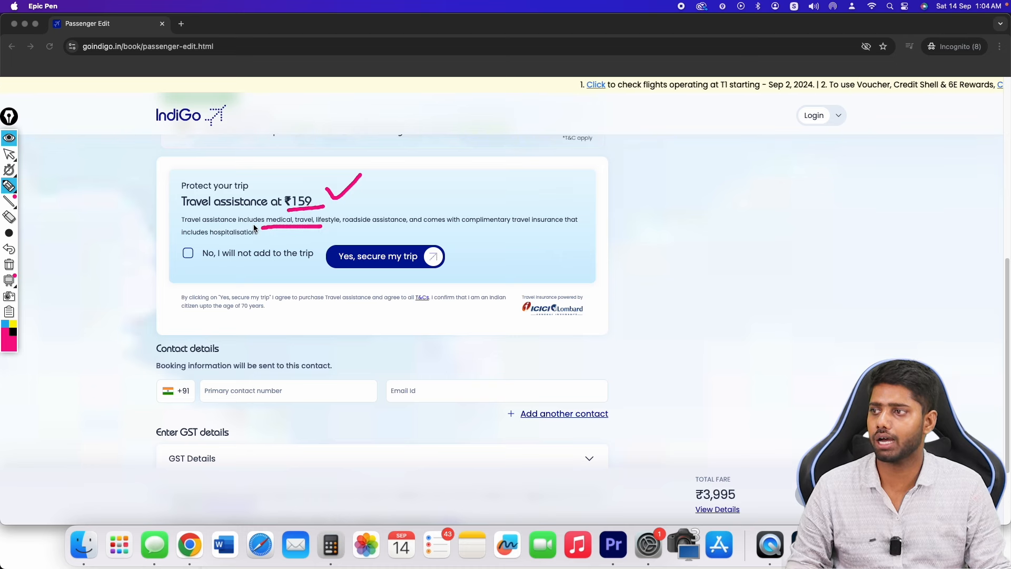
click(188, 253)
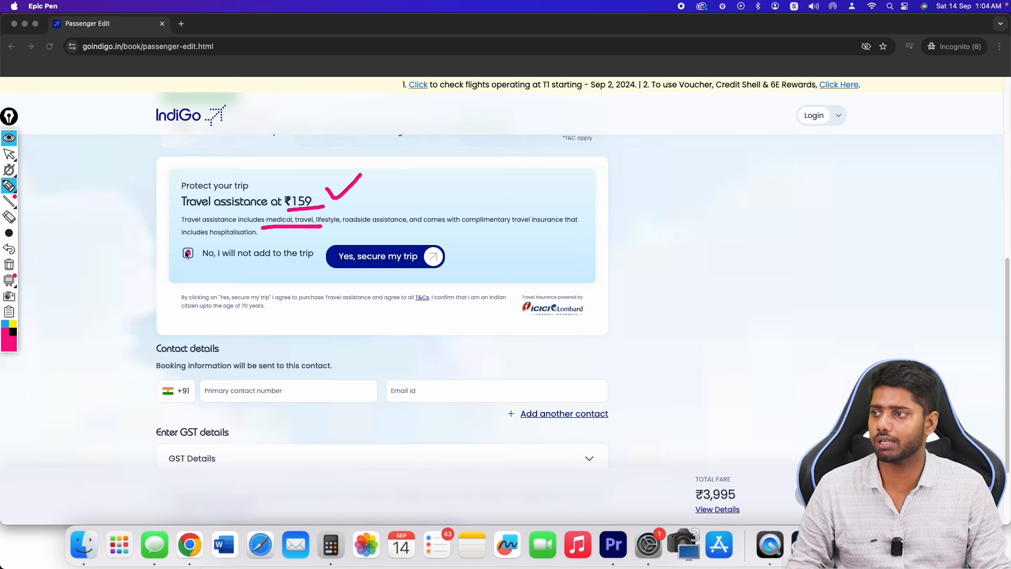
click(9, 137)
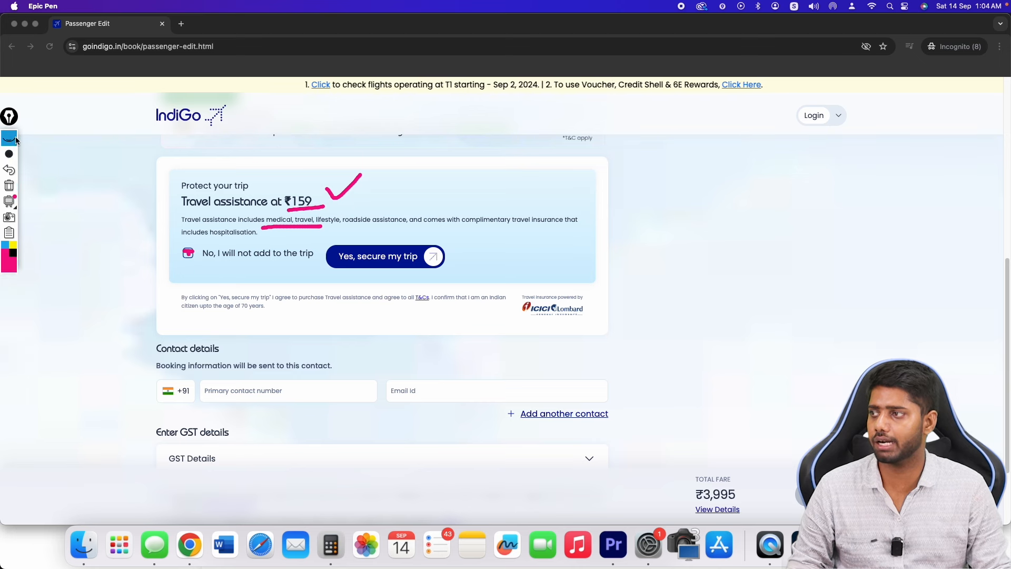
- Decline the travel assistance for the trip and briefly highlight its ₹159 price heading
click(190, 253)
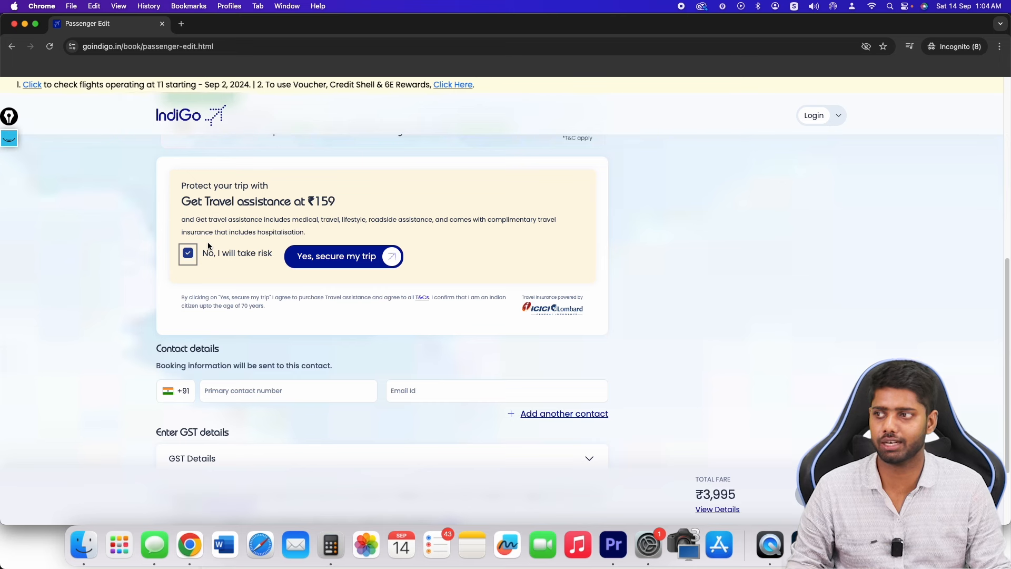
triple_click(327, 201)
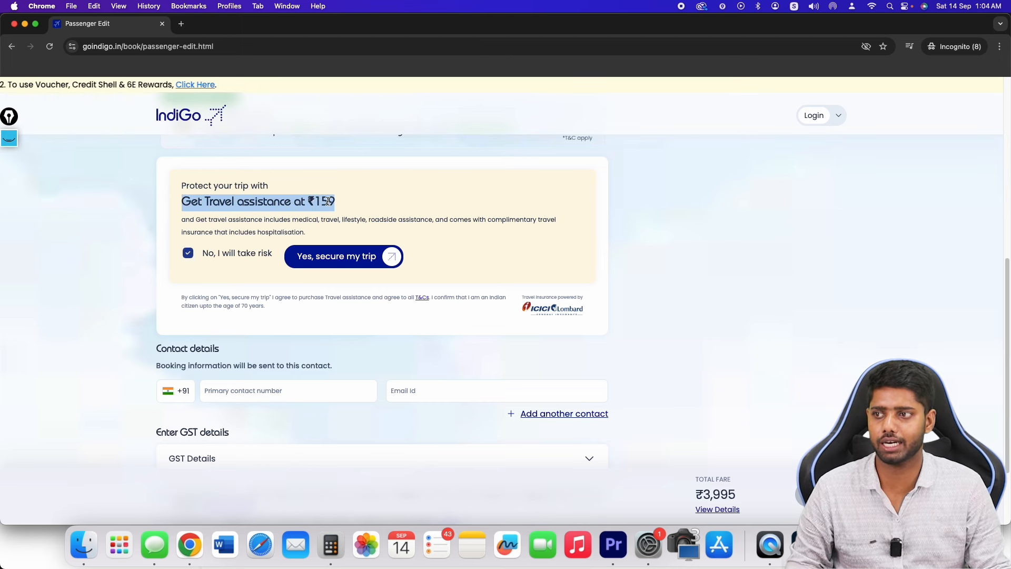
click(641, 217)
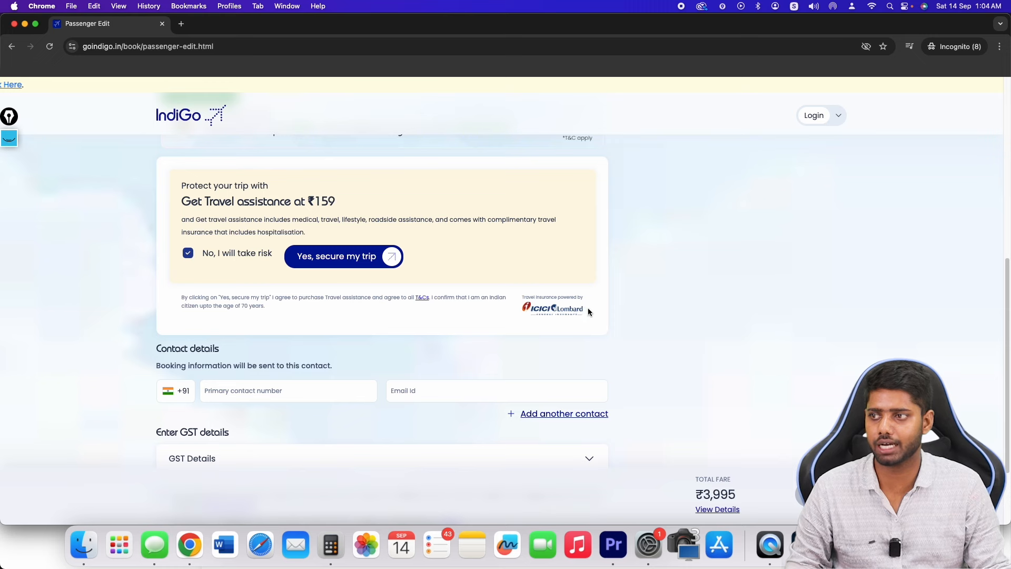
- Point out the primary contact number and email fields in the contact details
scroll(375, 371, down, 5)
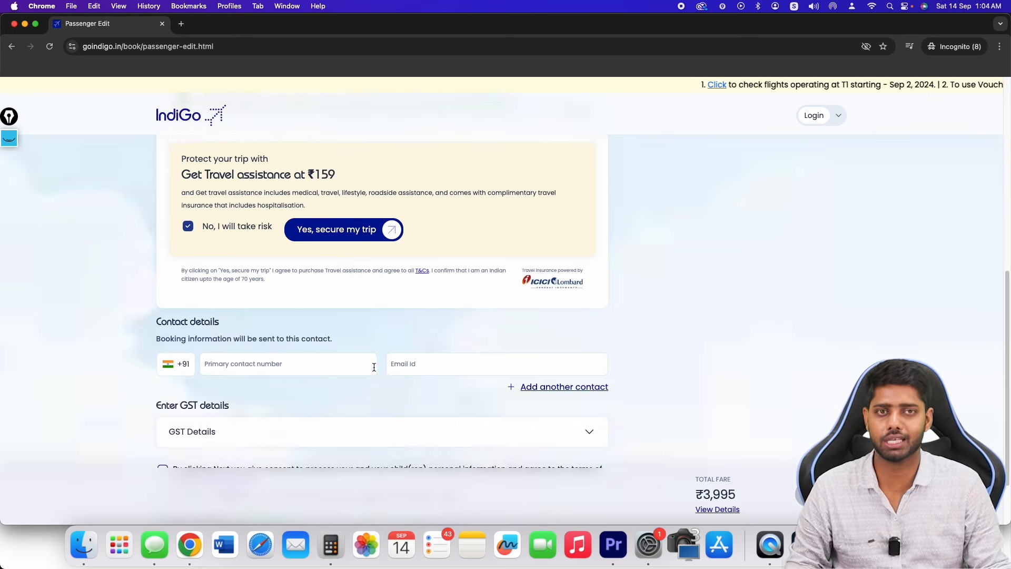
click(279, 293)
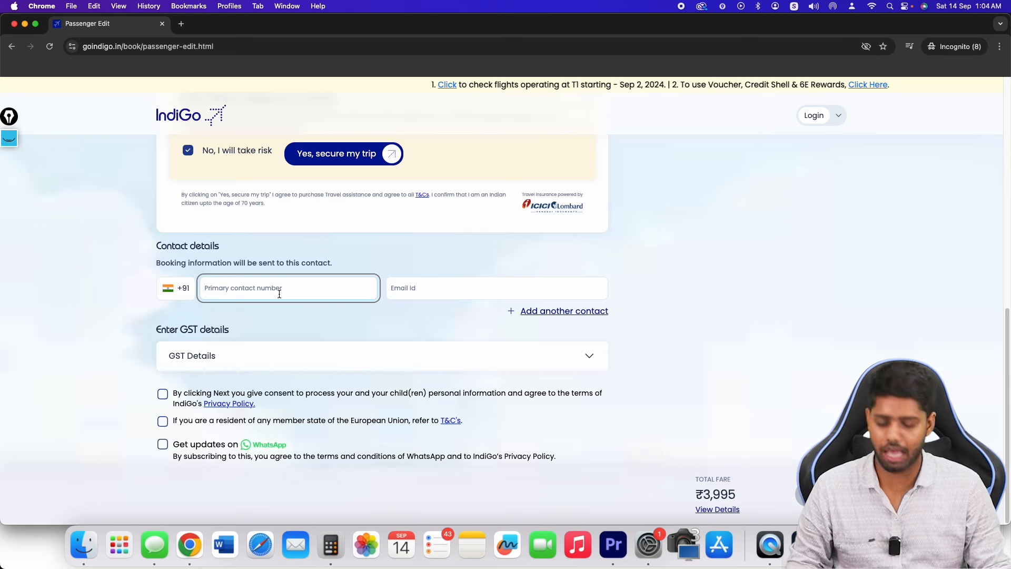
click(408, 292)
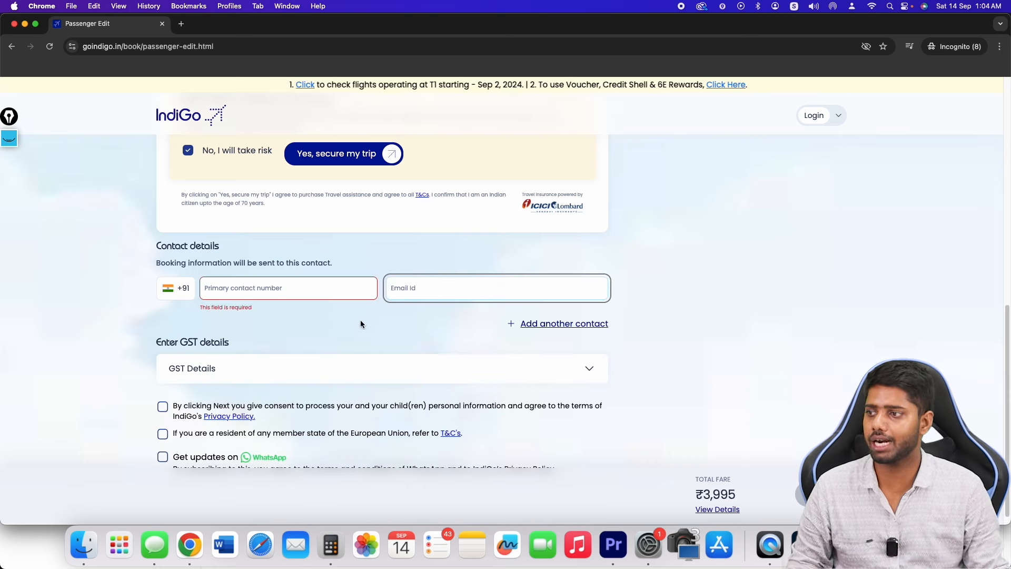
- Check the privacy policy consent, the European Union resident terms and the WhatsApp updates options
scroll(211, 380, down, 1)
click(163, 394)
click(162, 421)
click(162, 444)
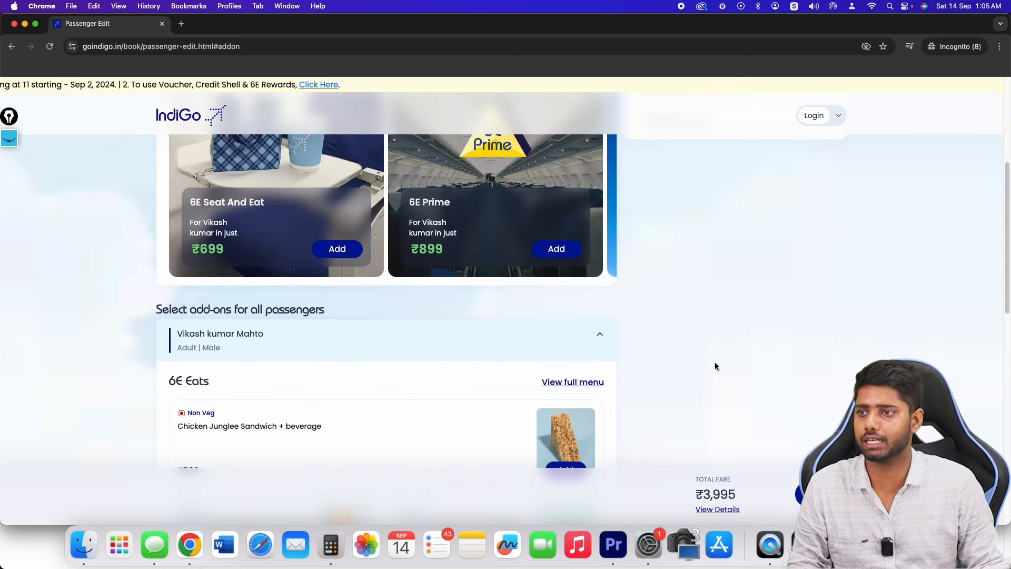
- Browse the recommended, meal, baggage and other add-ons, draw a pen tick beside Baggage and hide the annotations
scroll(702, 357, down, 4)
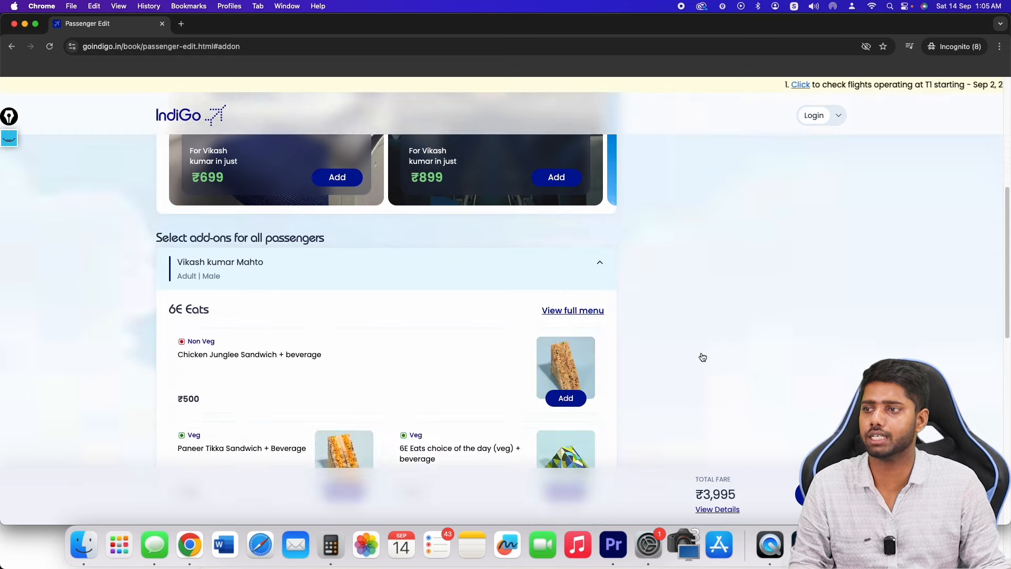
scroll(702, 355, up, 3)
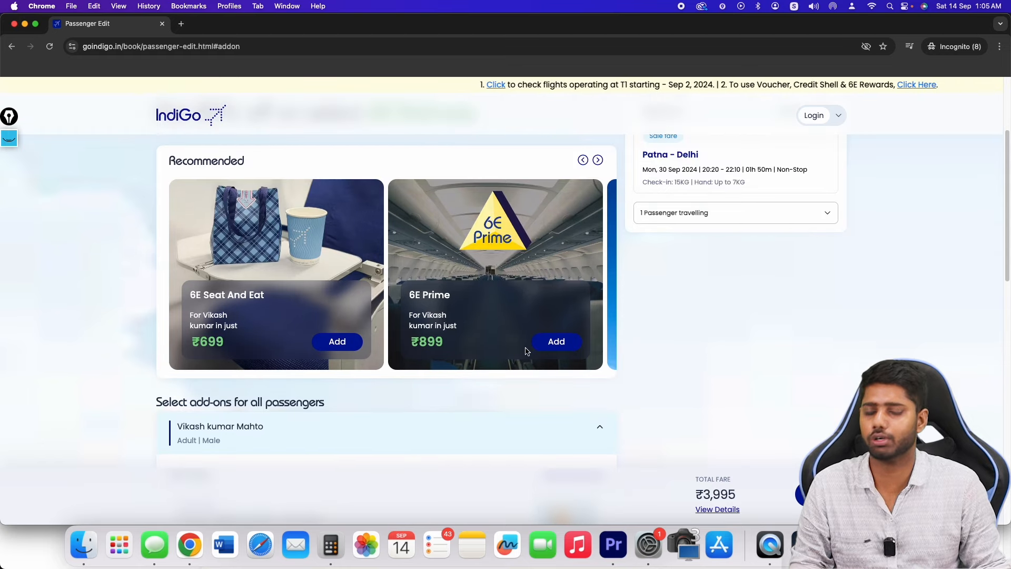
scroll(527, 343, down, 1)
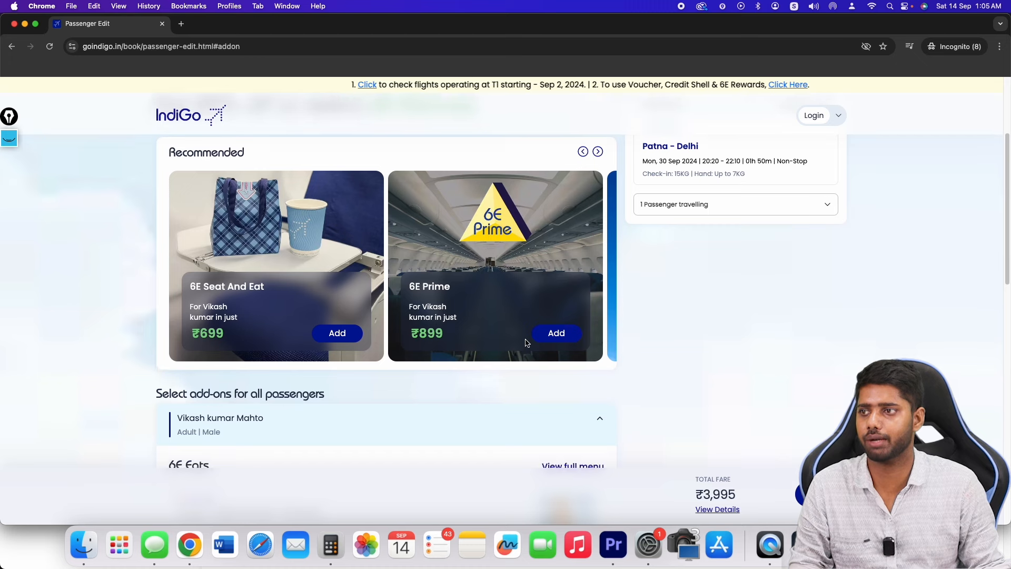
scroll(526, 343, down, 15)
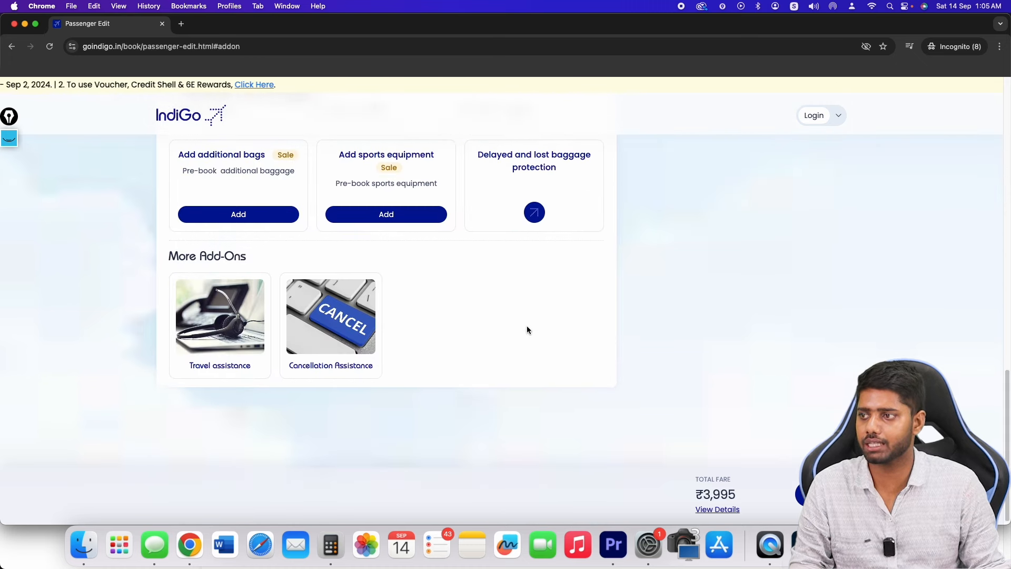
scroll(527, 330, up, 3)
scroll(527, 325, down, 1)
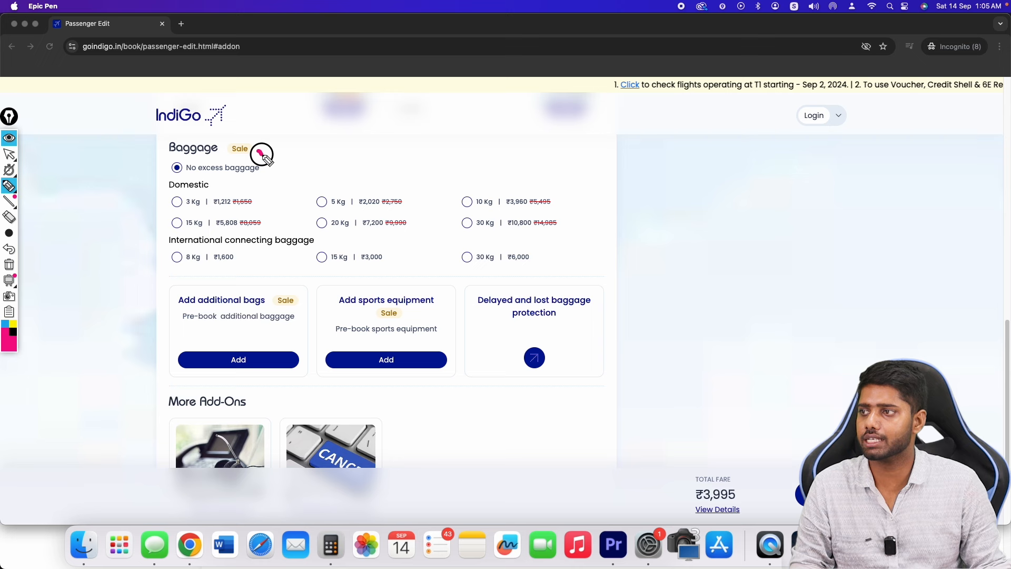
drag(259, 151, 271, 147)
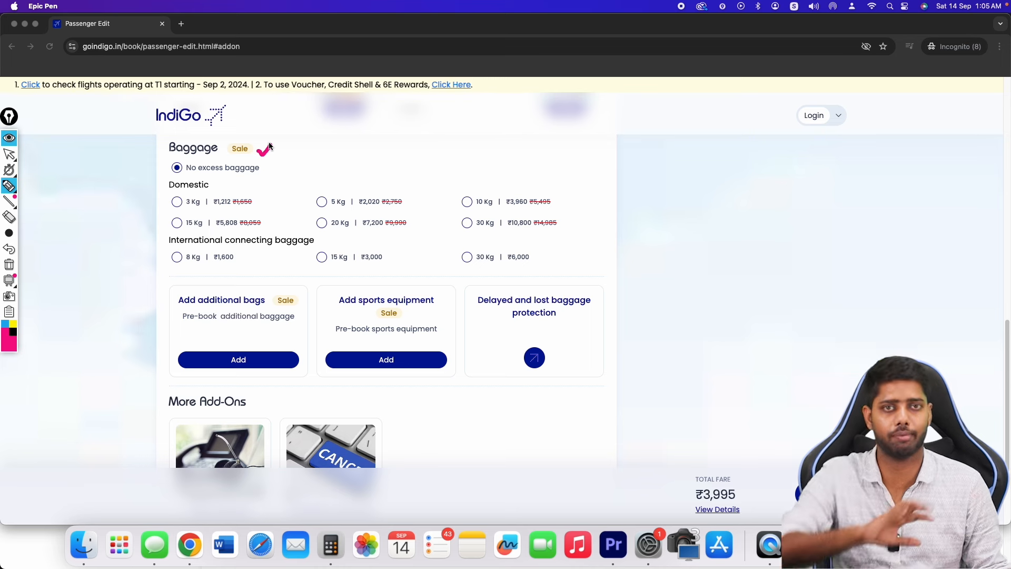
click(5, 143)
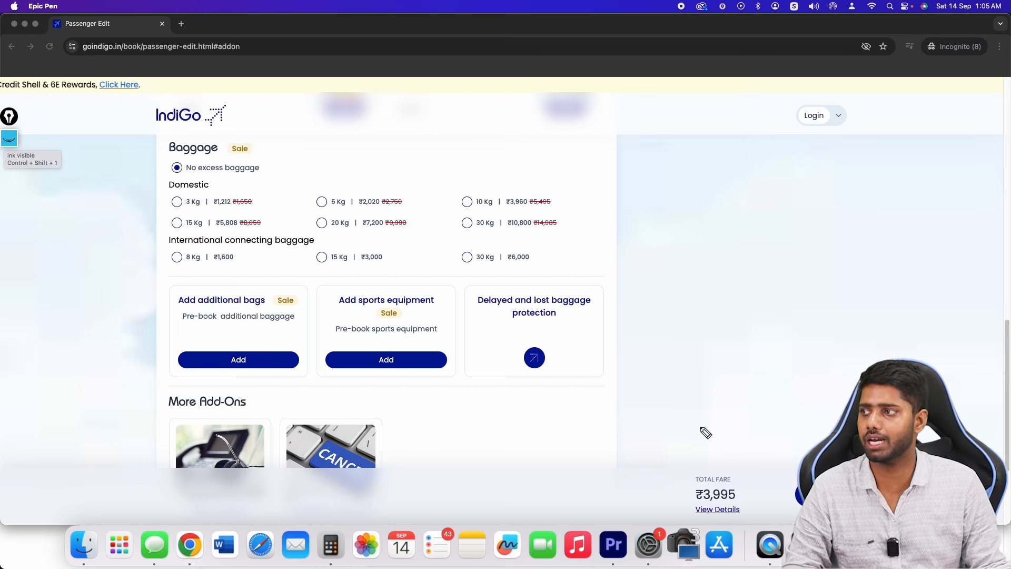
- Continue to seat selection without add-ons and shift the seat map to show rows 1 to 13
click(808, 443)
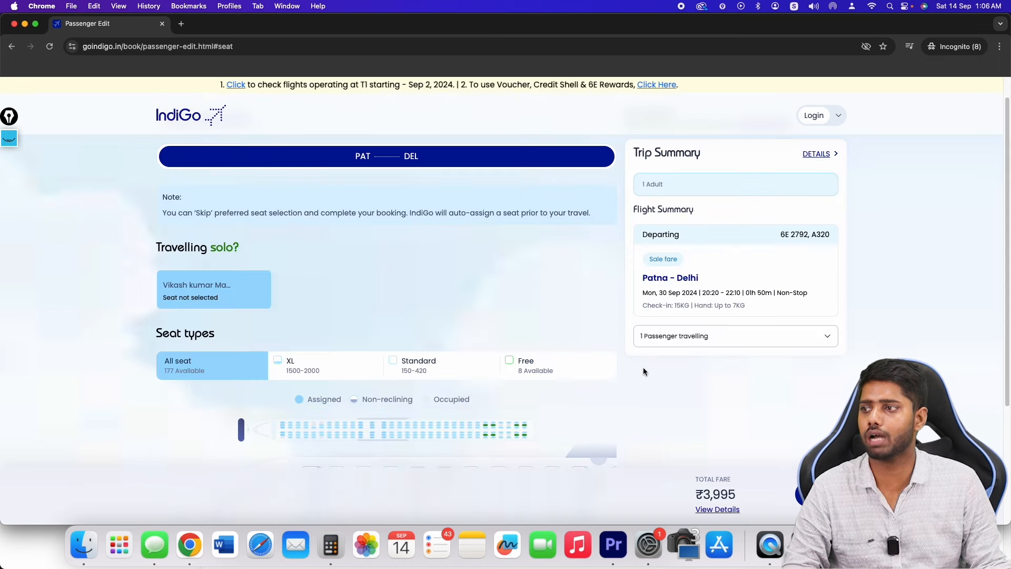
scroll(645, 370, down, 3)
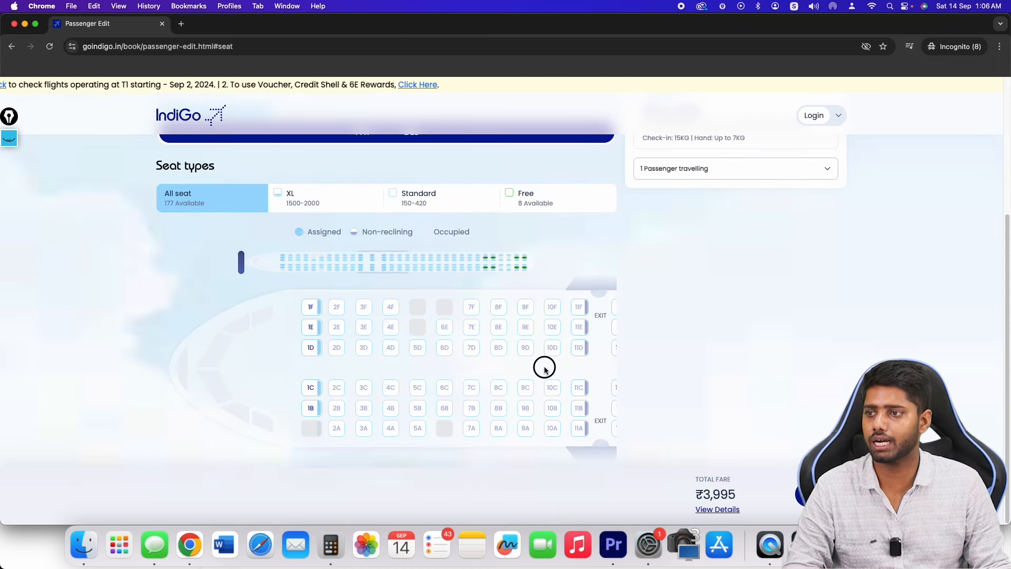
mouse_move(247, 263)
mouse_down()
mouse_move(526, 264)
mouse_move(275, 276)
mouse_up()
- Draw pen lines along the window, middle and aisle seat rows on both sides of the seat map and clear the drawings
key(ctrl+shift+1)
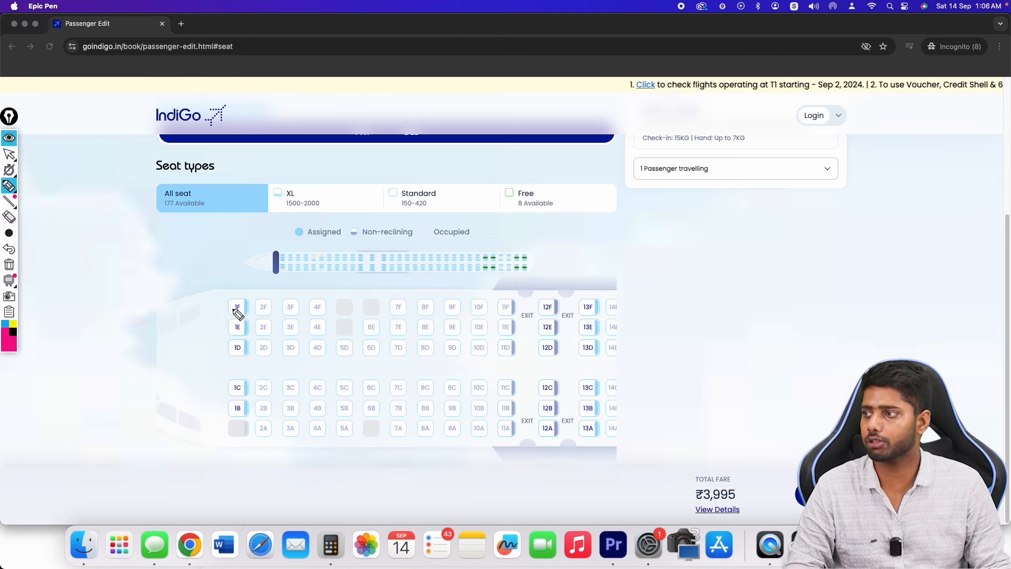
mouse_move(224, 302)
mouse_down()
mouse_move(268, 285)
mouse_move(623, 288)
mouse_up()
mouse_move(222, 427)
mouse_down()
mouse_move(227, 442)
mouse_move(583, 445)
mouse_up()
drag(230, 328, 442, 330)
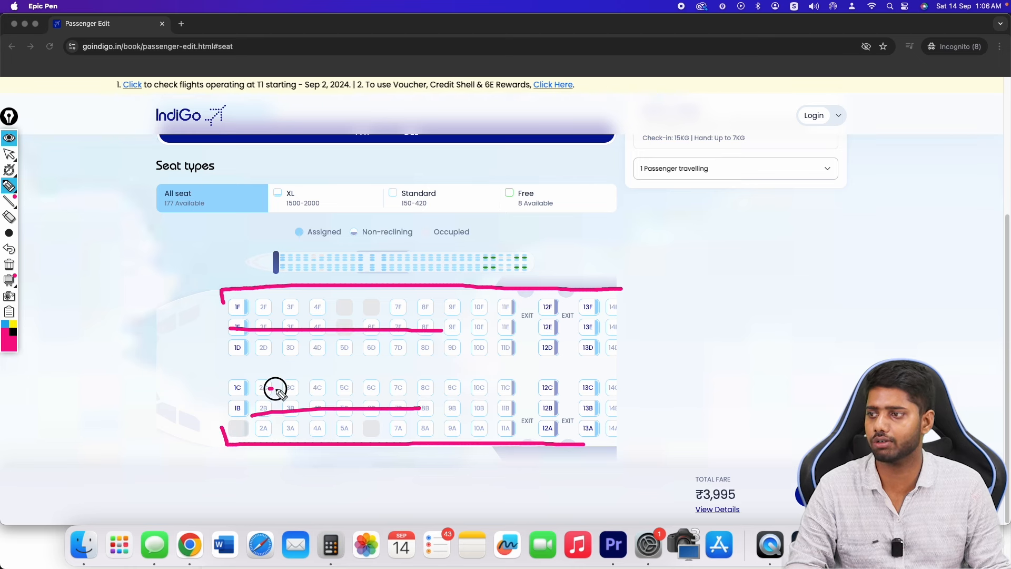
drag(271, 388, 442, 387)
drag(287, 344, 373, 346)
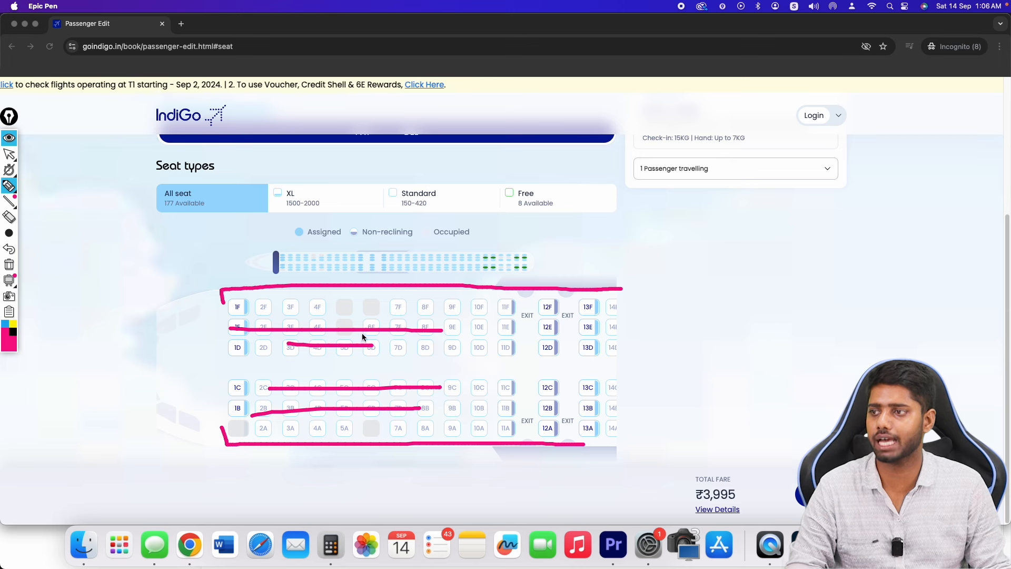
click(9, 264)
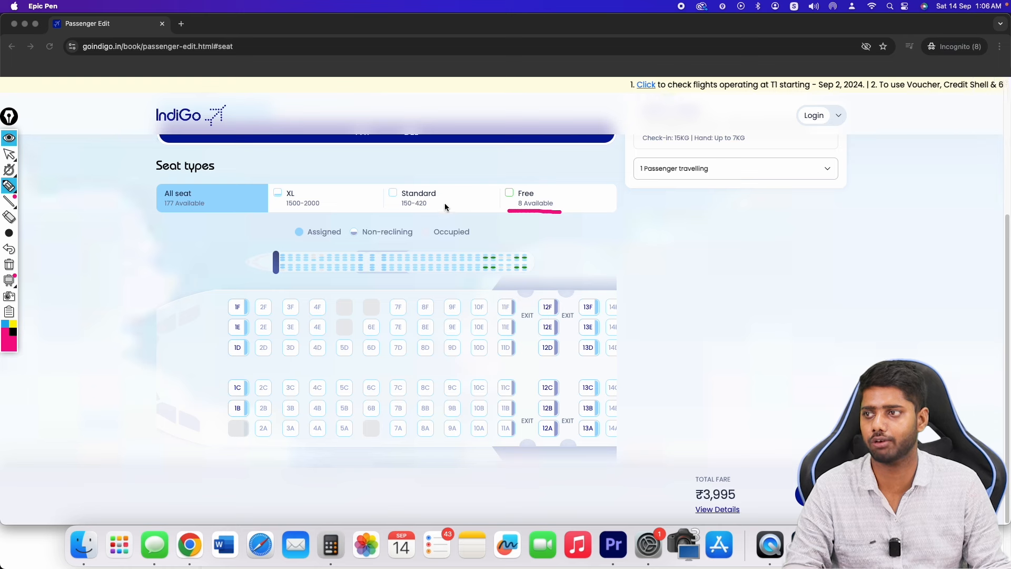
- Draw pen ticks at the Standard and XL seat types and hide the annotations
mouse_move(438, 200)
mouse_down()
mouse_move(447, 207)
mouse_move(457, 196)
mouse_up()
mouse_move(357, 202)
mouse_down()
mouse_move(365, 209)
mouse_move(376, 199)
mouse_move(311, 208)
mouse_move(311, 198)
mouse_up()
key(Escape)
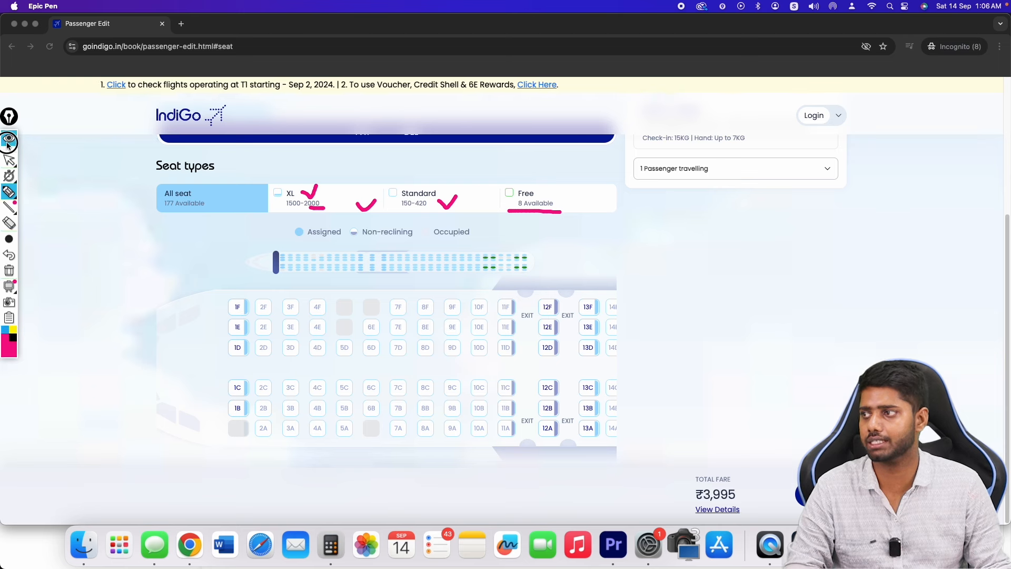
- Select seat 9F on the seat map, move to the rear rows and switch to the free seat 26E
drag(276, 261, 332, 267)
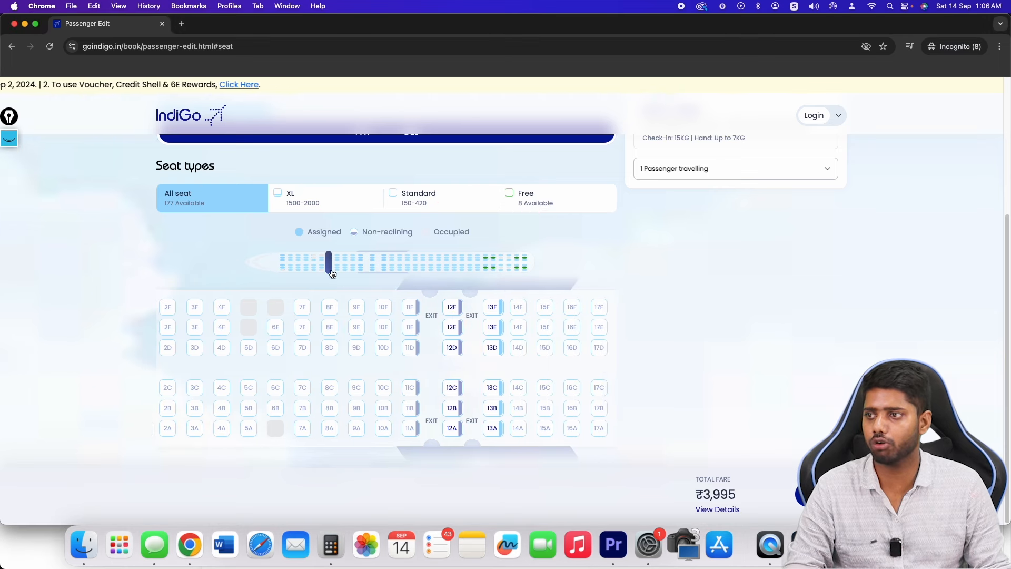
click(357, 308)
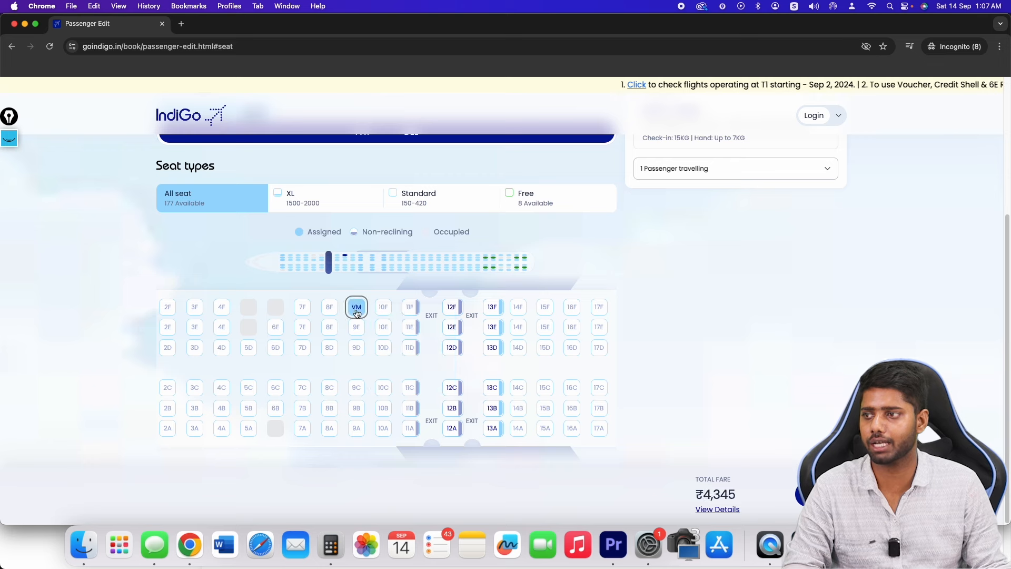
click(333, 264)
drag(333, 264, 496, 267)
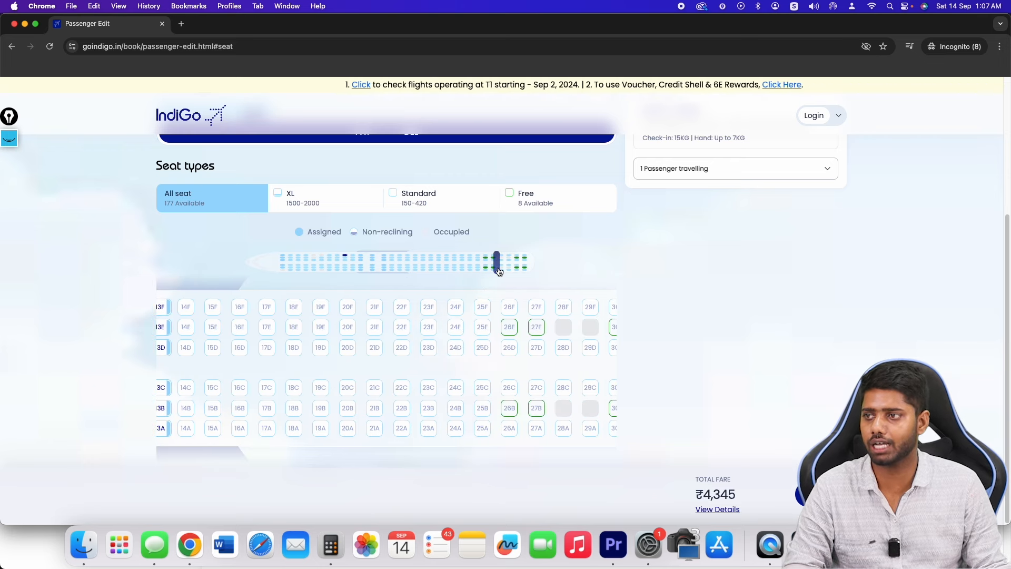
click(508, 329)
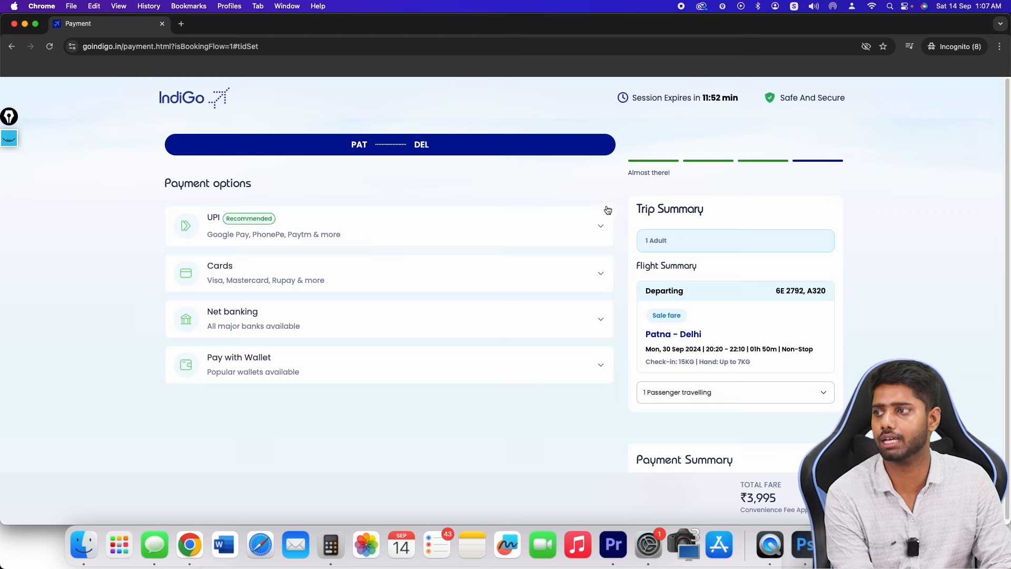
- Expand the UPI payment option, view the Pay with Wallet choices and return to UPI
click(605, 233)
scroll(605, 235, down, 5)
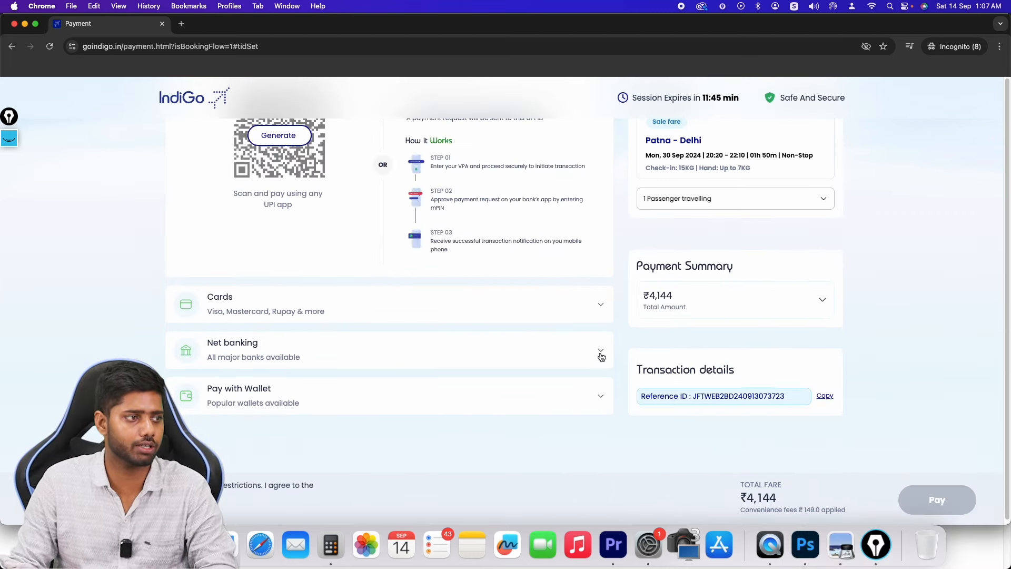
click(608, 409)
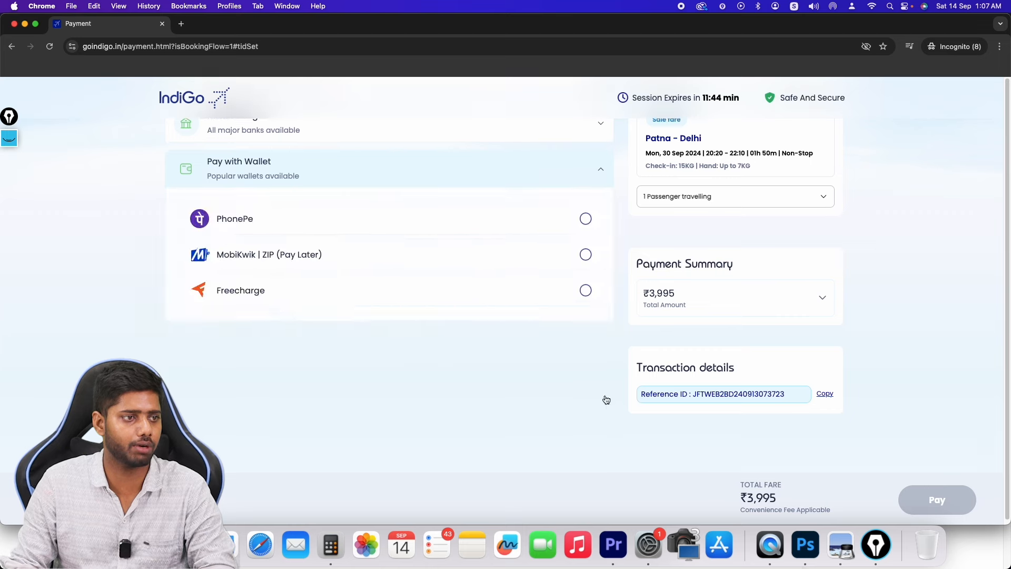
click(598, 229)
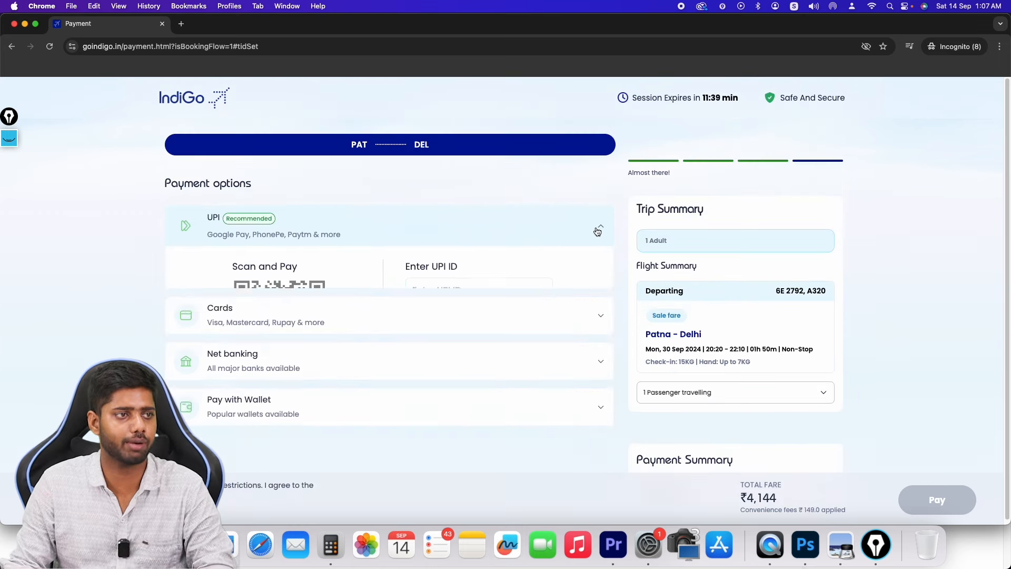